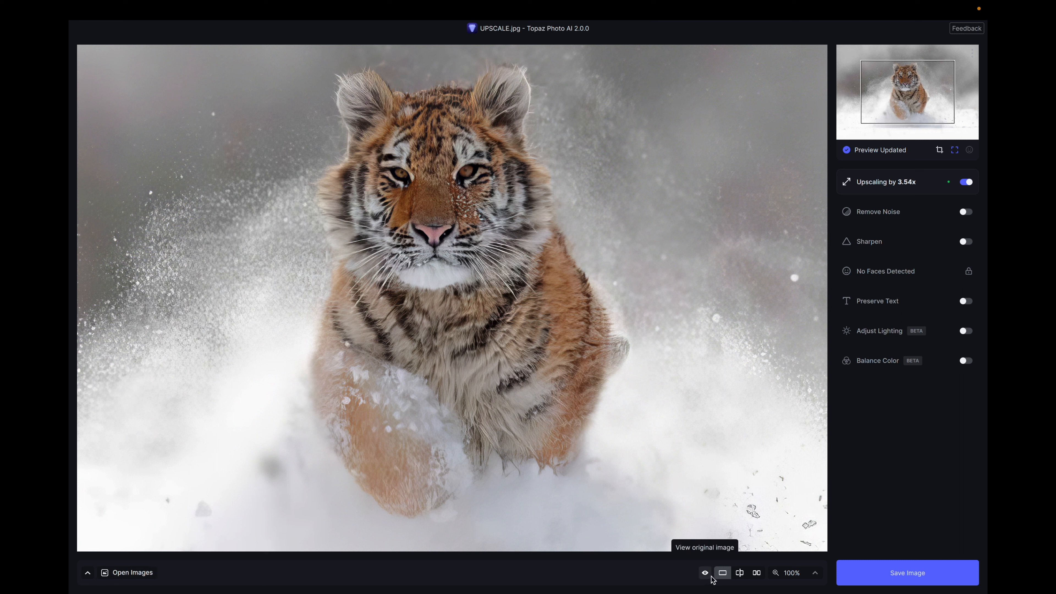
Compare the upscaled tiger with the original at 200% zoom, in split view and side by side, focusing on the face.
left_click(740, 574)
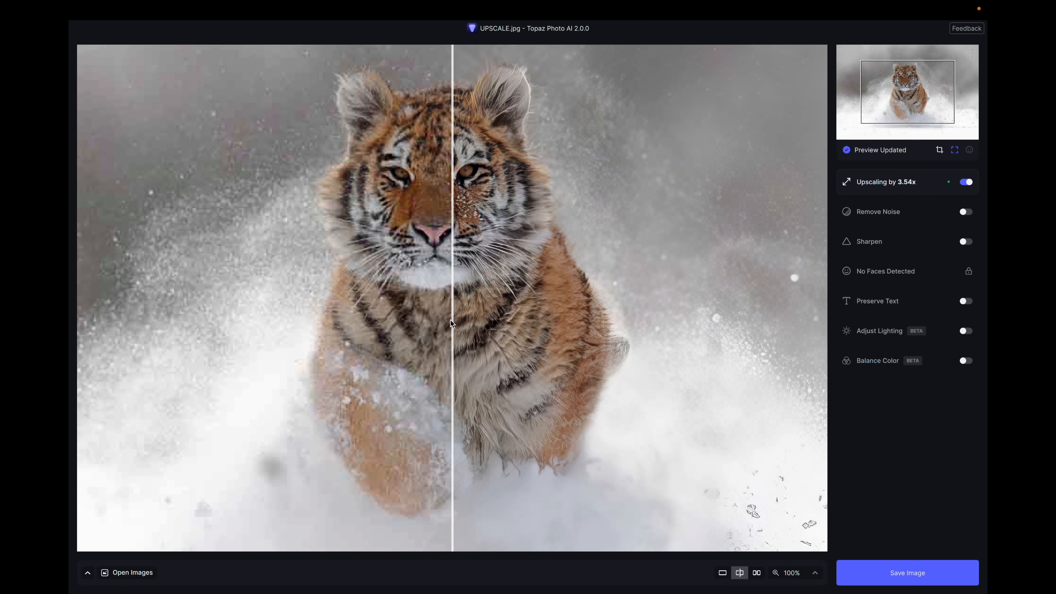
left_click_drag(453, 322, 439, 377)
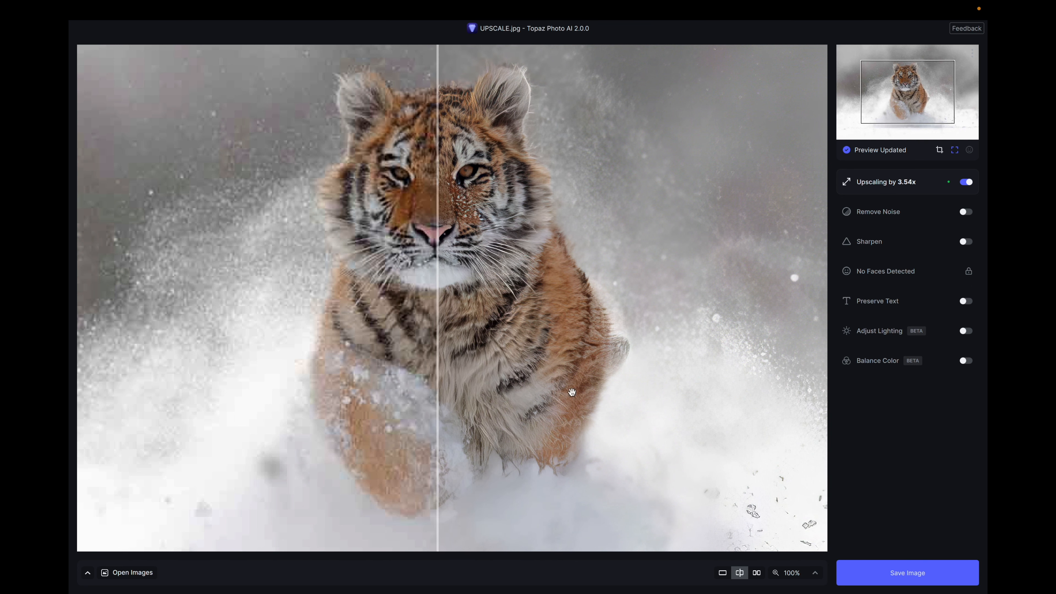
left_click(815, 573)
left_click(796, 534)
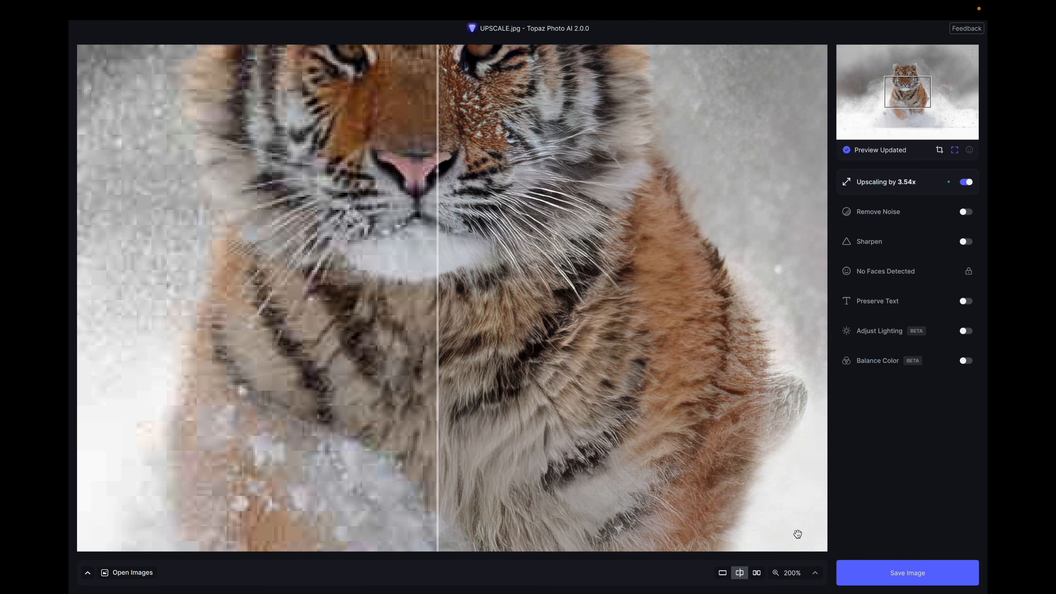
mouse_move(437, 236)
left_mouse_down()
mouse_move(417, 234)
mouse_move(701, 202)
mouse_move(338, 228)
mouse_move(671, 233)
mouse_move(453, 229)
left_mouse_up()
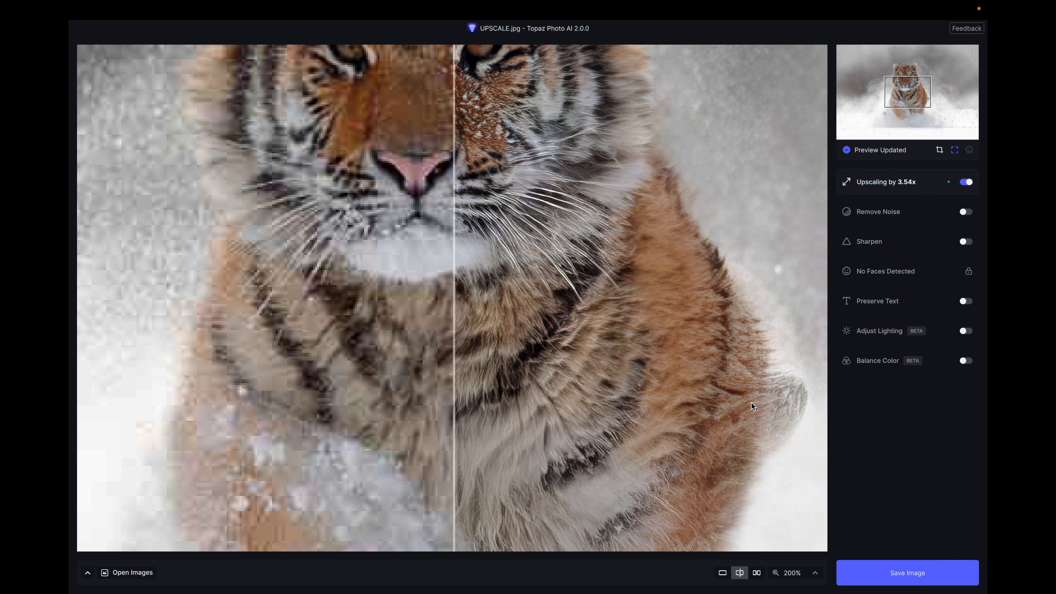
left_click(756, 572)
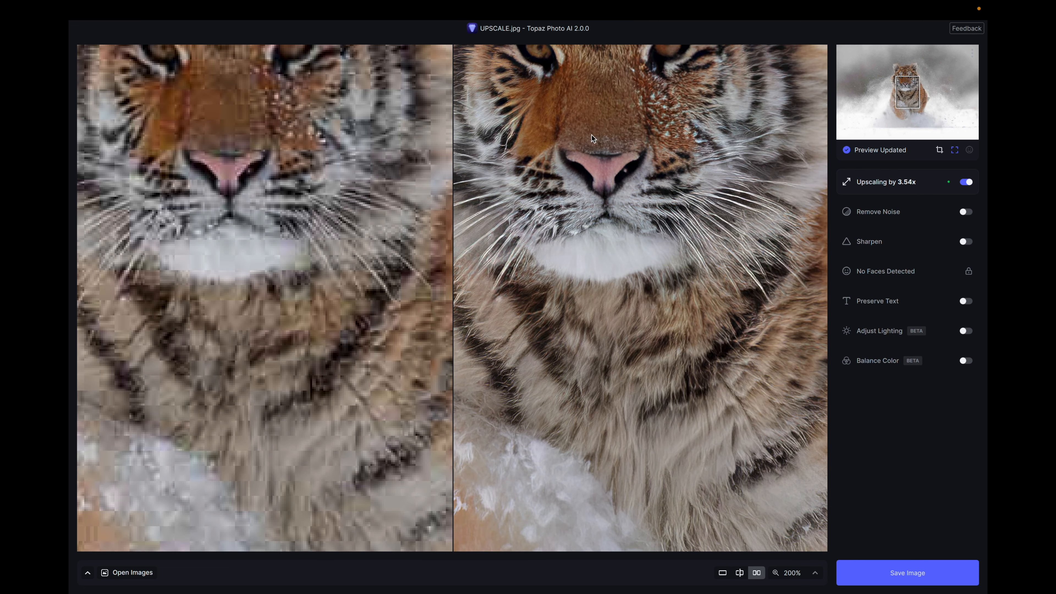
left_click_drag(594, 141, 634, 330)
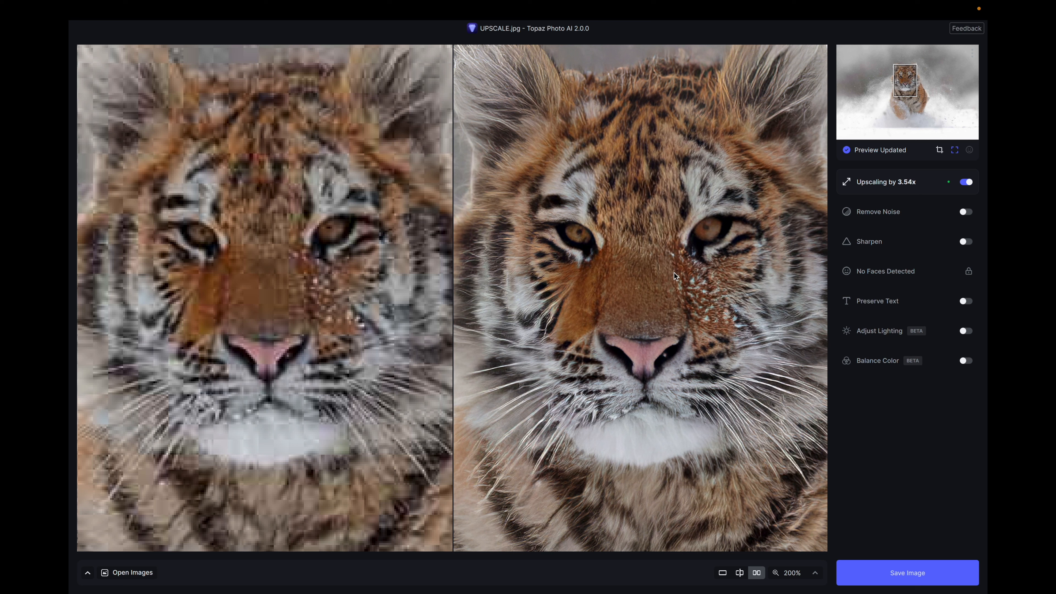
Switch to Photoshop and locate Topaz Photo AI among the Topaz Labs filters without running it.
mouse_move(626, 592)
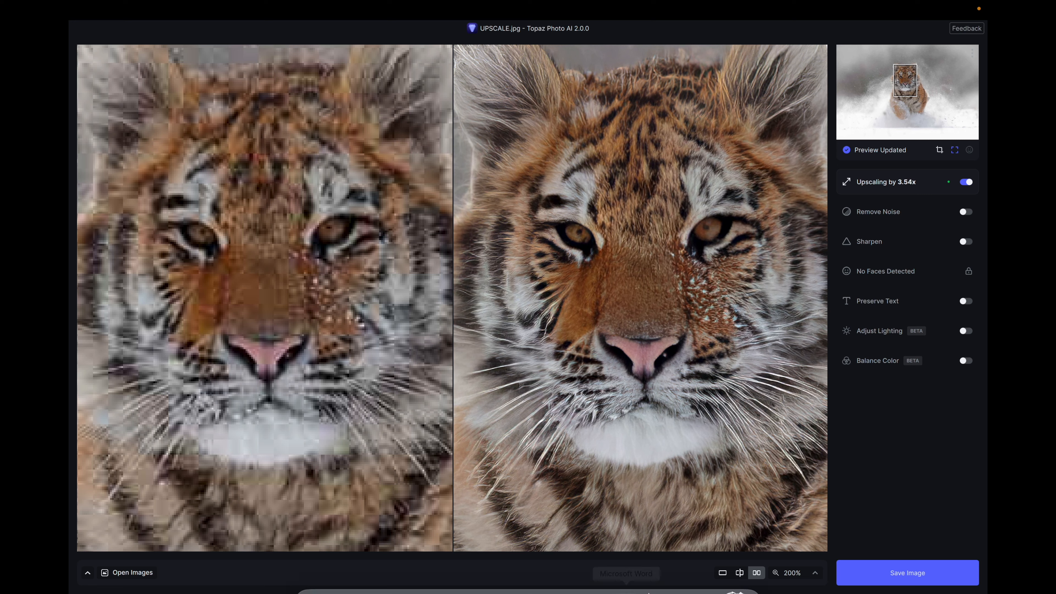
left_click(443, 559)
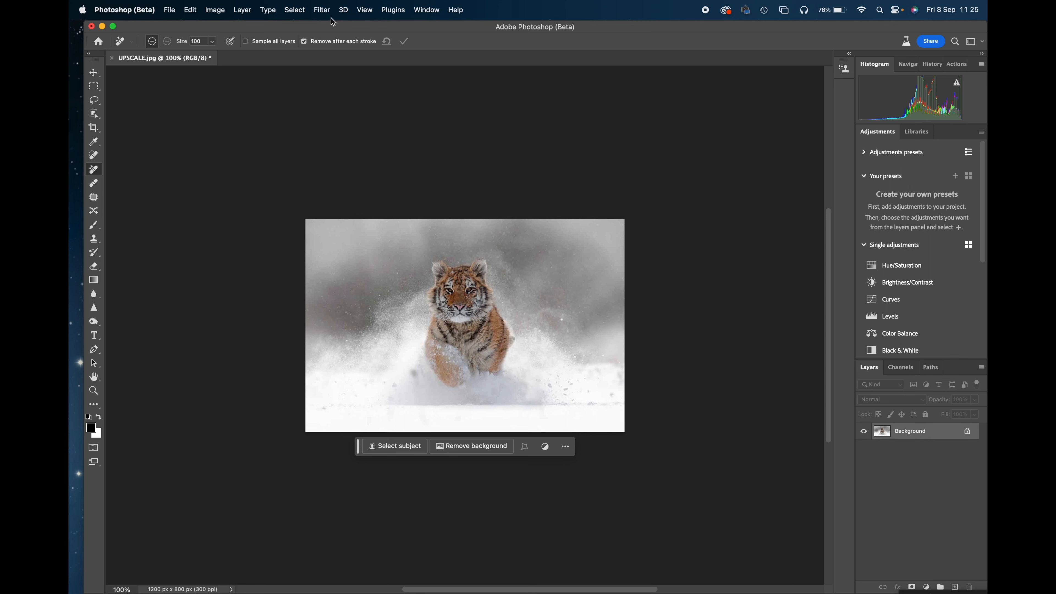
left_click(319, 12)
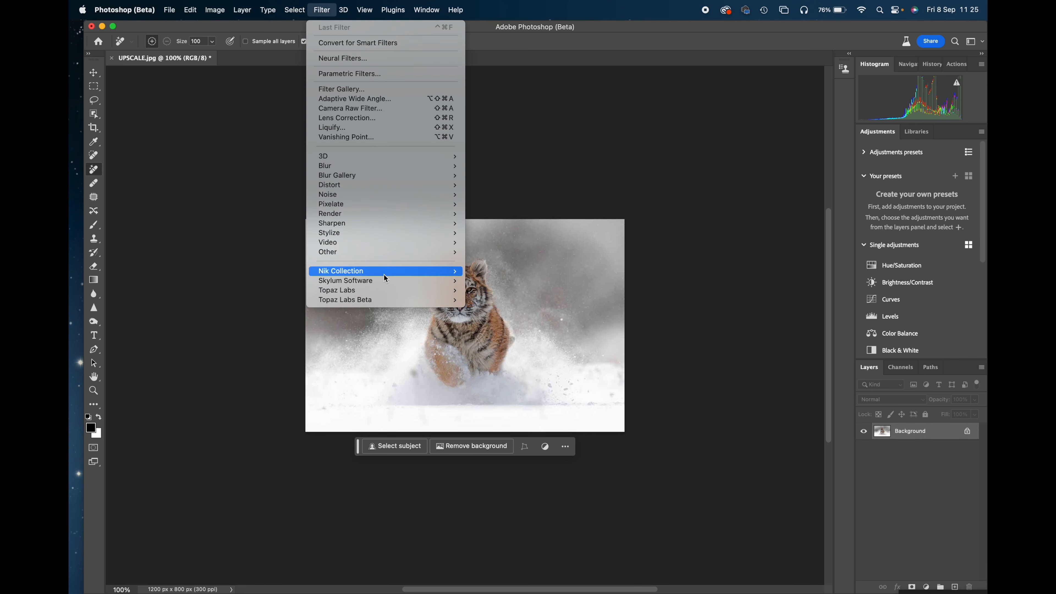
mouse_move(386, 293)
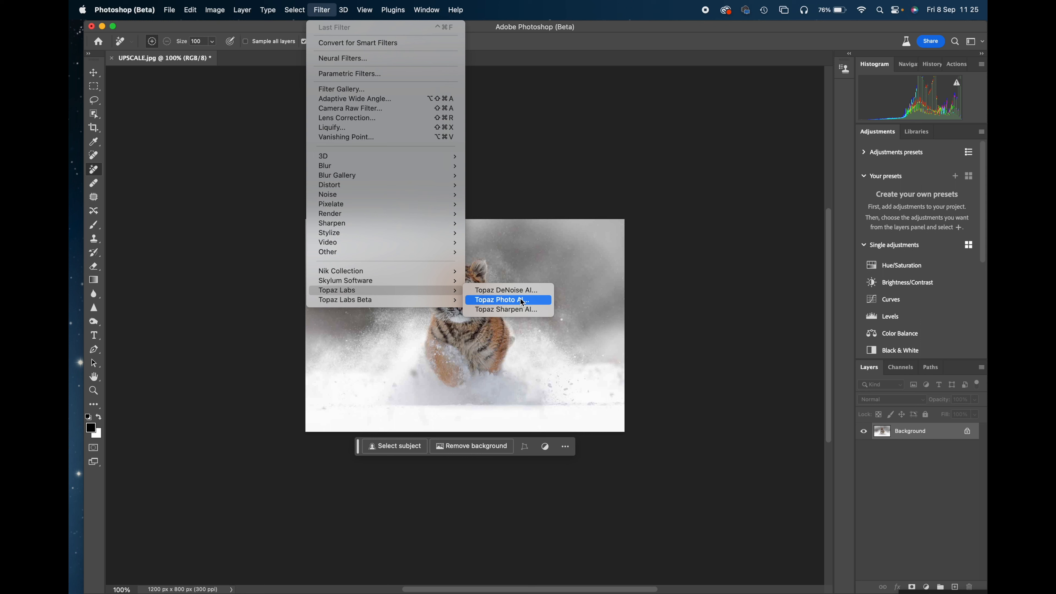
left_click(238, 174)
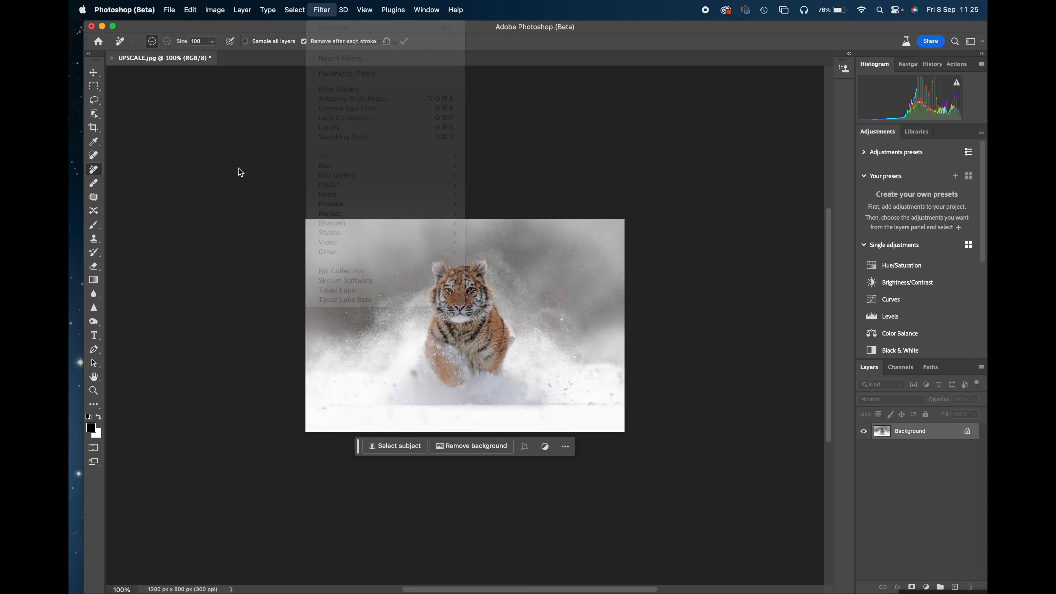
Locate Topaz Photo AI among Photoshop's Automate commands, and close the Photoshop window to return to Topaz Photo AI.
left_click(169, 10)
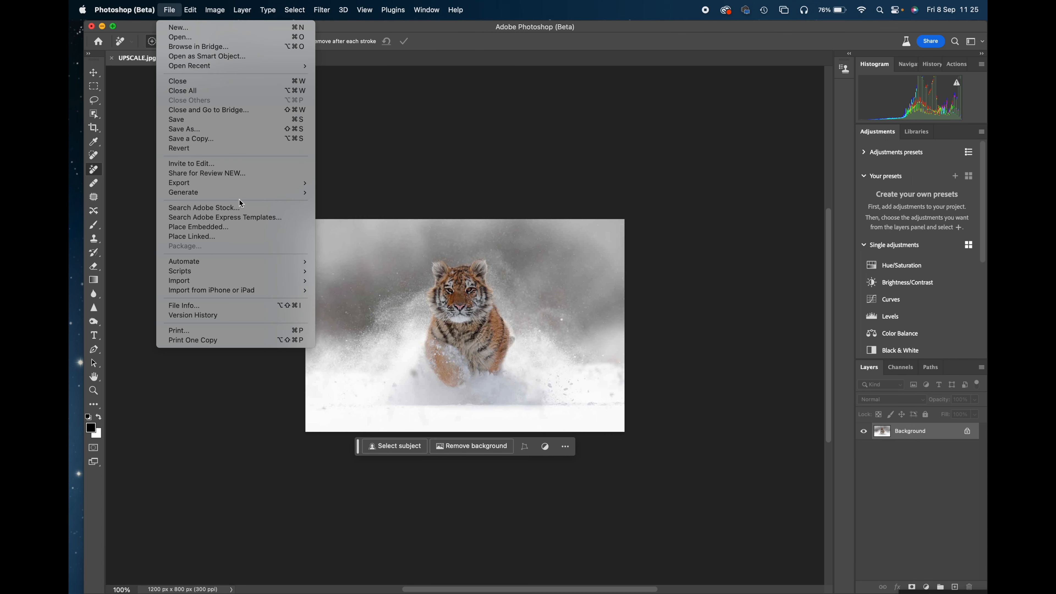
mouse_move(246, 262)
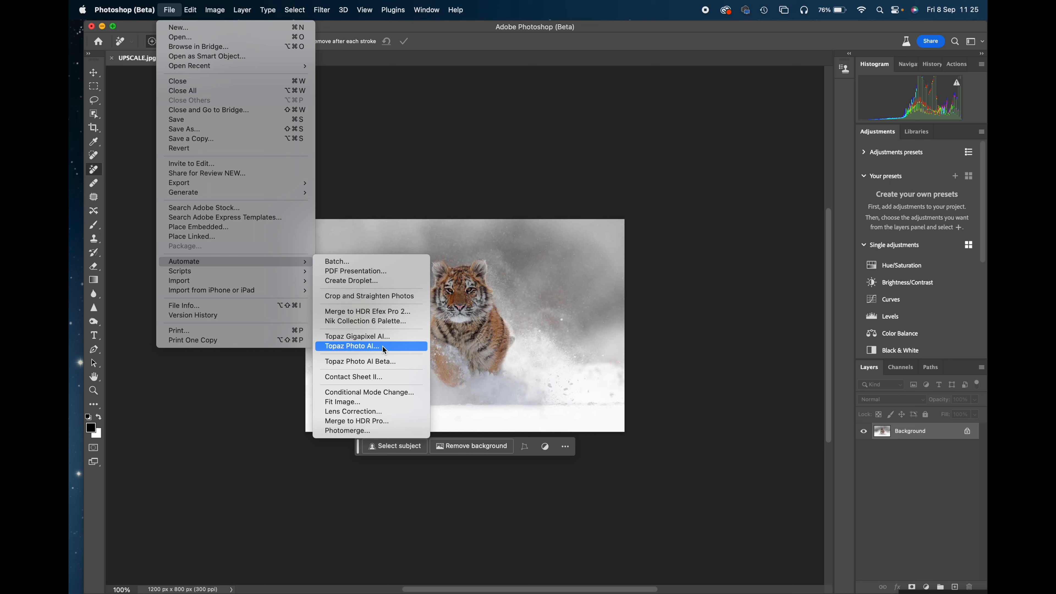
left_click(92, 27)
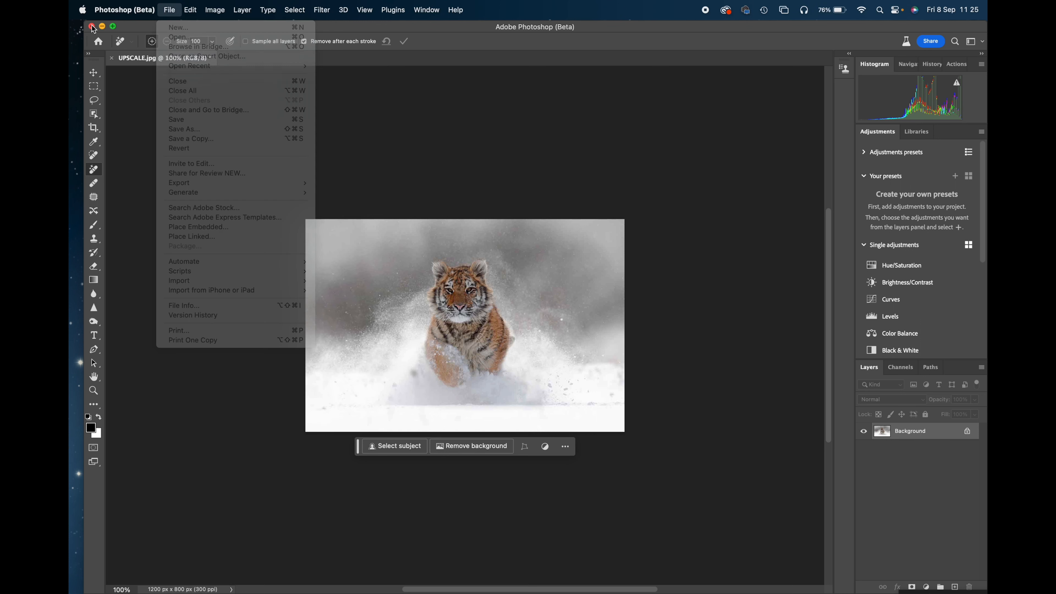
left_click(91, 26)
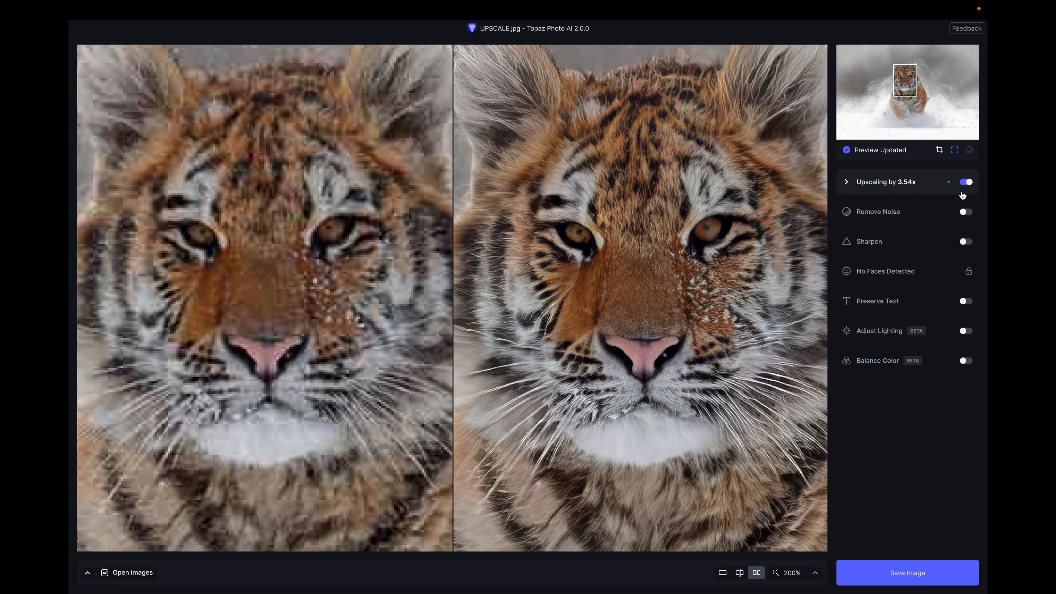
Try the High Fidelity and Graphics AI models for upscaling the tiger, and return to the Low Resolution model.
left_click(846, 181)
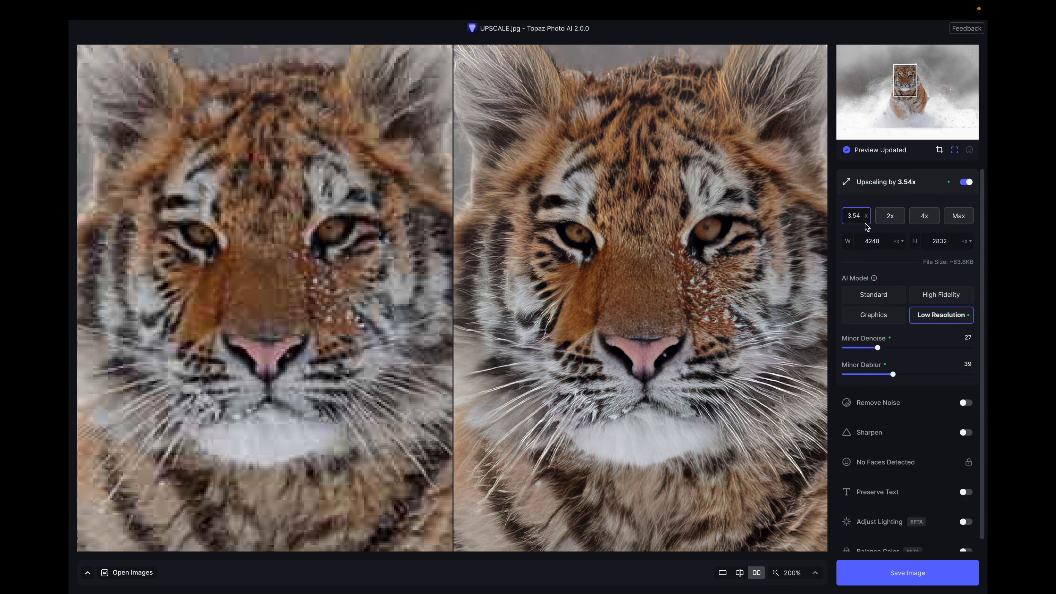
left_click(900, 241)
left_click(901, 241)
left_click(940, 295)
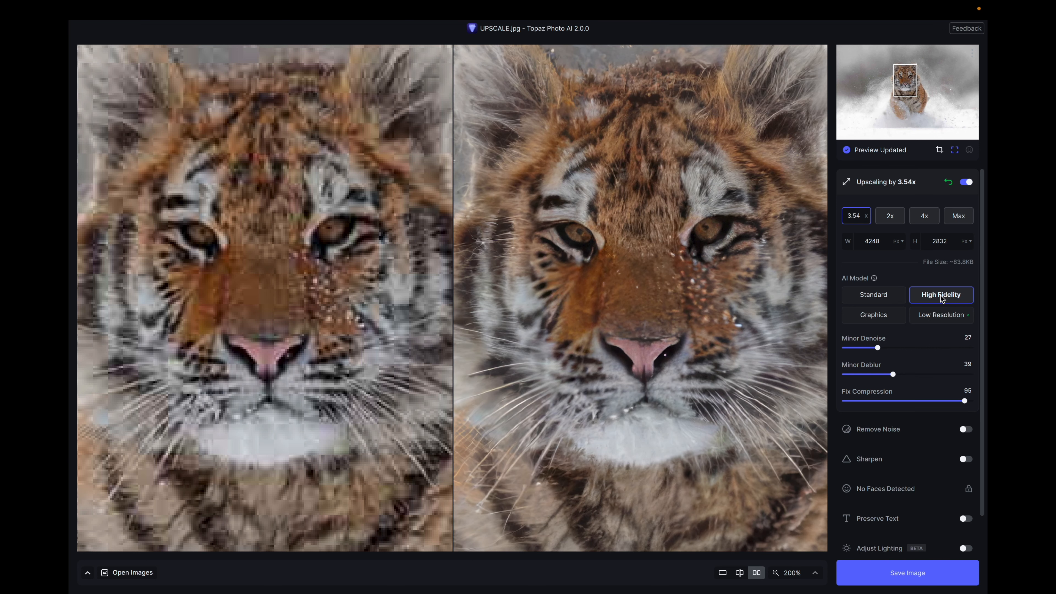
left_click(873, 314)
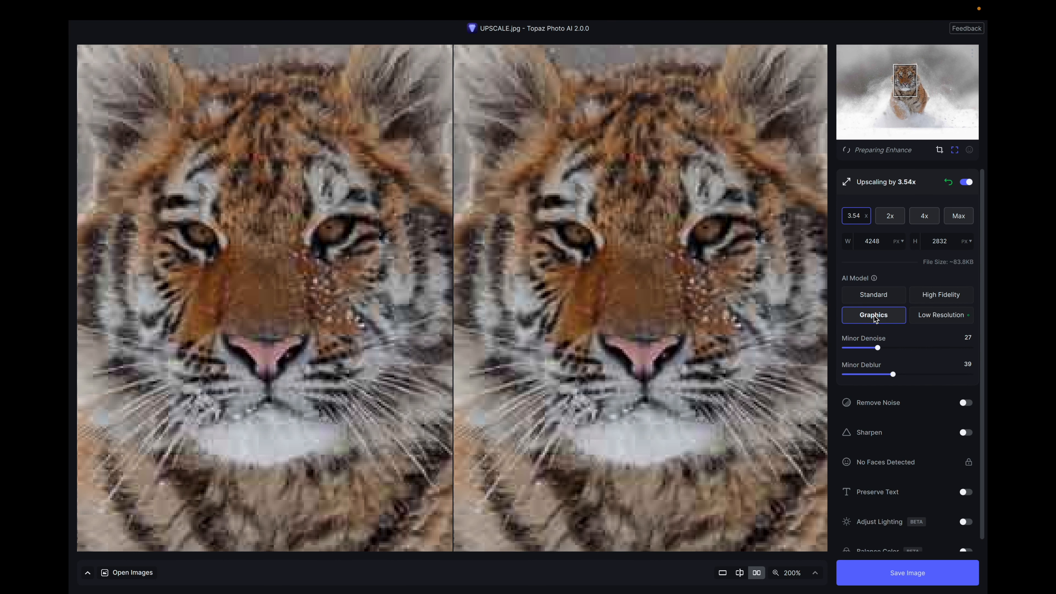
left_click(931, 313)
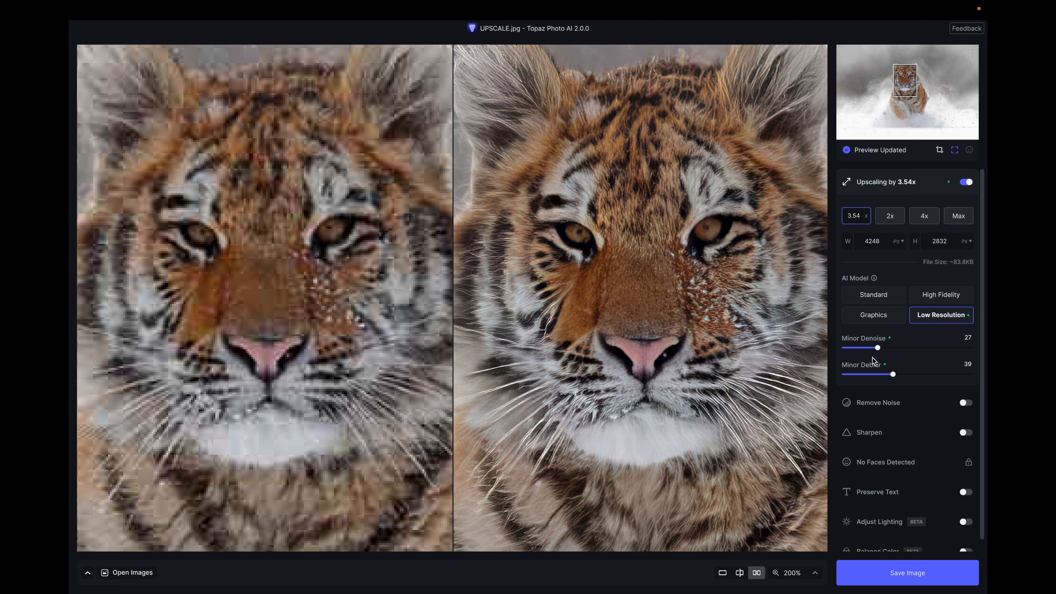
left_click(847, 183)
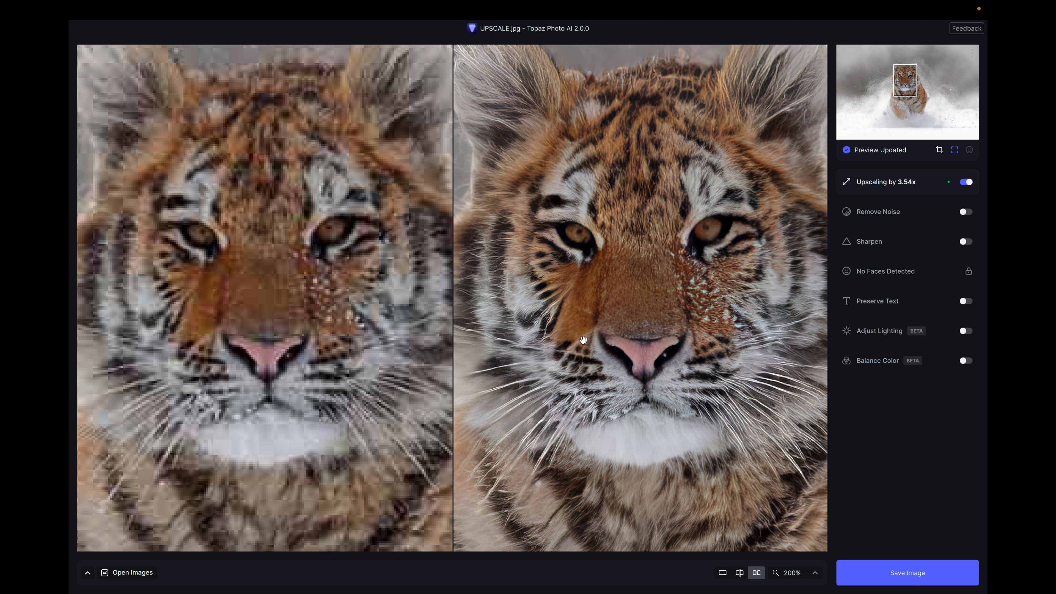
Close the tiger image and open NOISE.jpeg from the Desktop.
left_click(89, 573)
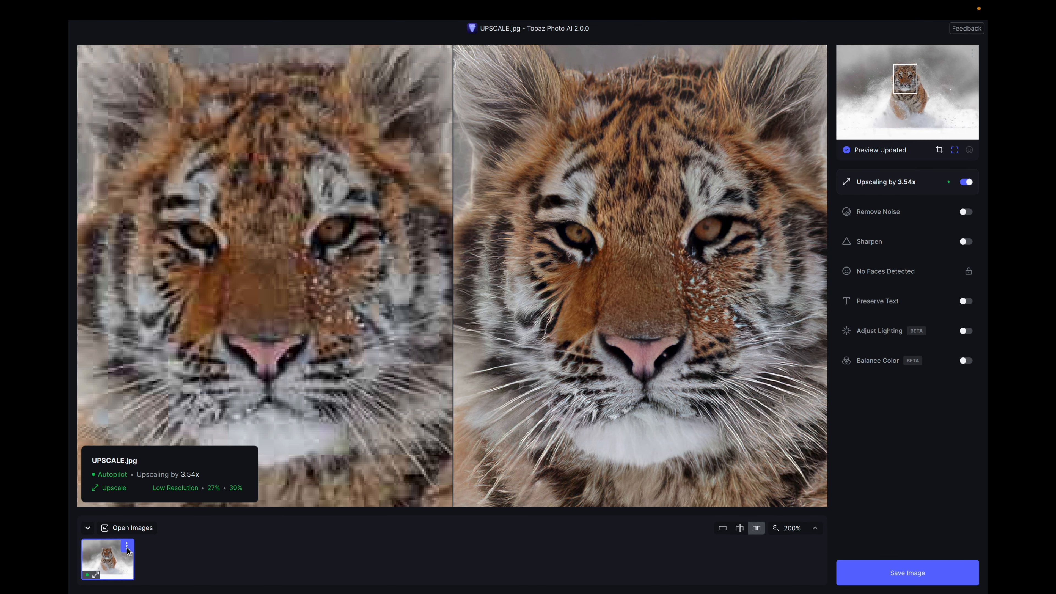
left_click(127, 547)
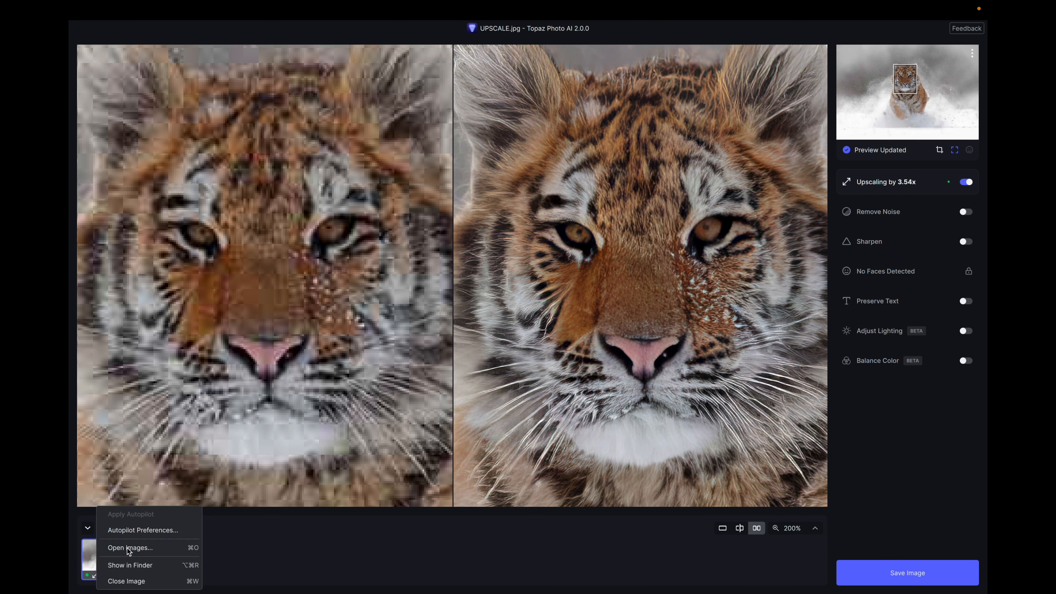
left_click(142, 581)
left_click(452, 375)
scroll(662, 326, "down", 2)
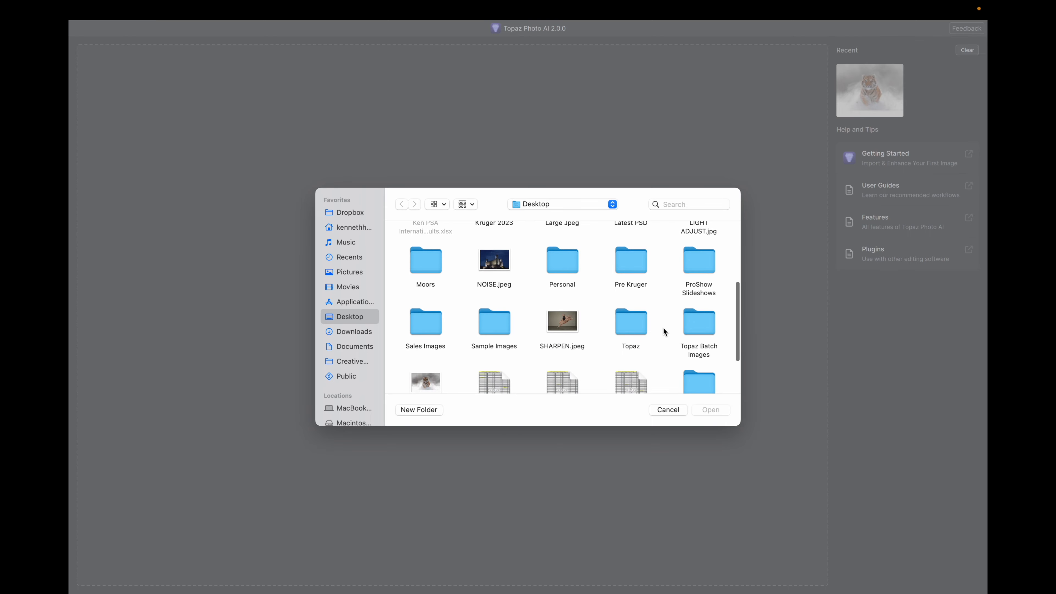
double_click(501, 255)
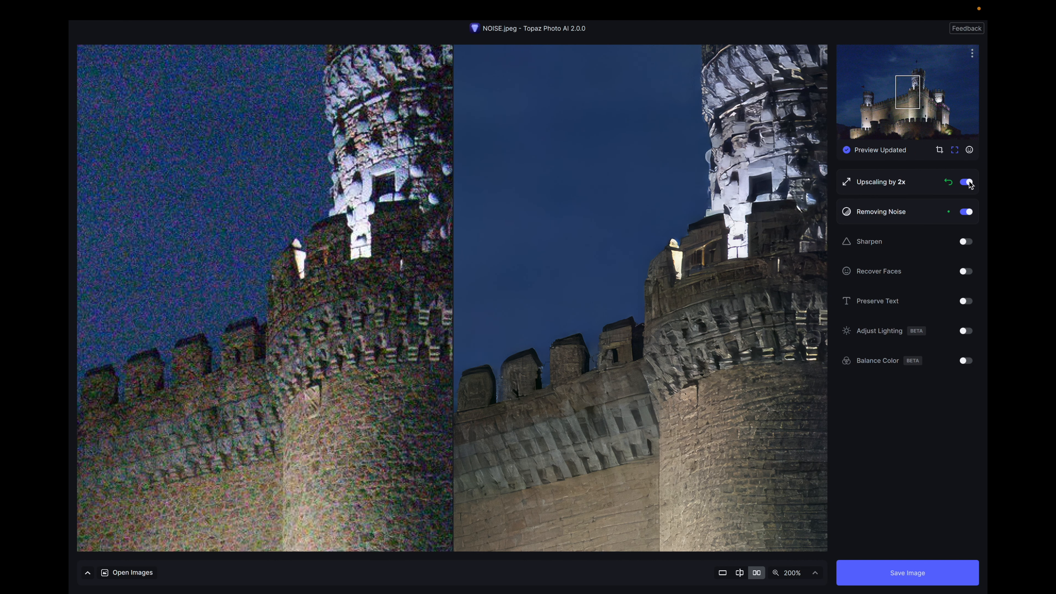
Turn off upscaling for the castle image and expand the noise removal settings.
left_click(966, 182)
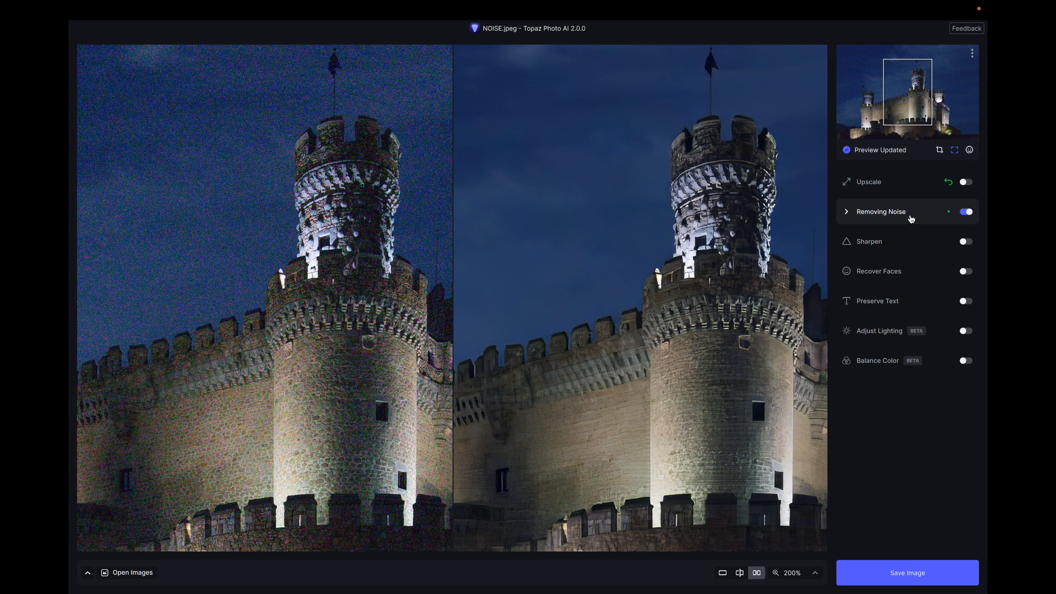
mouse_move(846, 213)
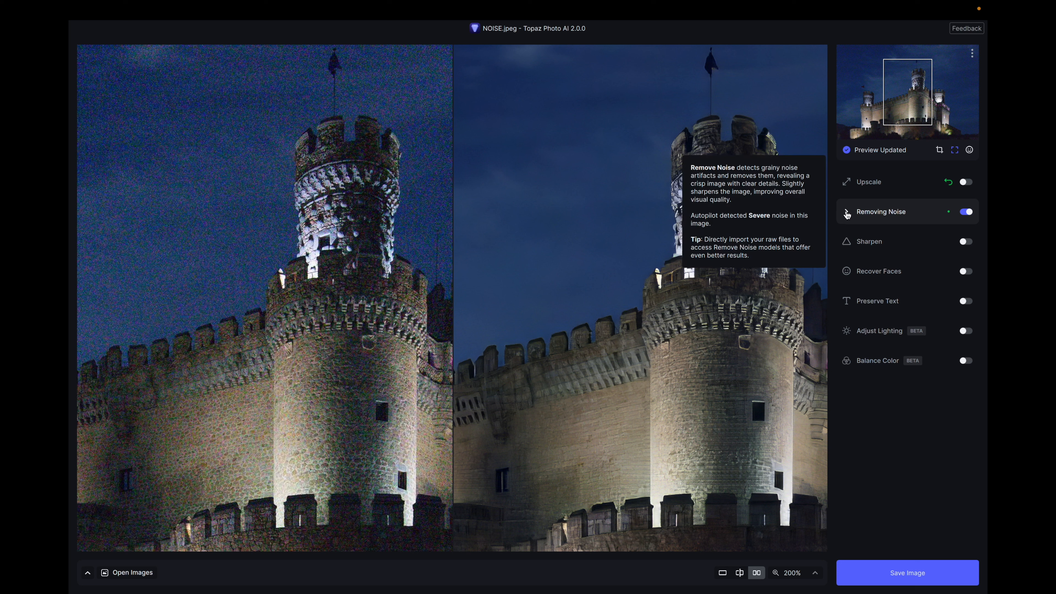
left_click(846, 213)
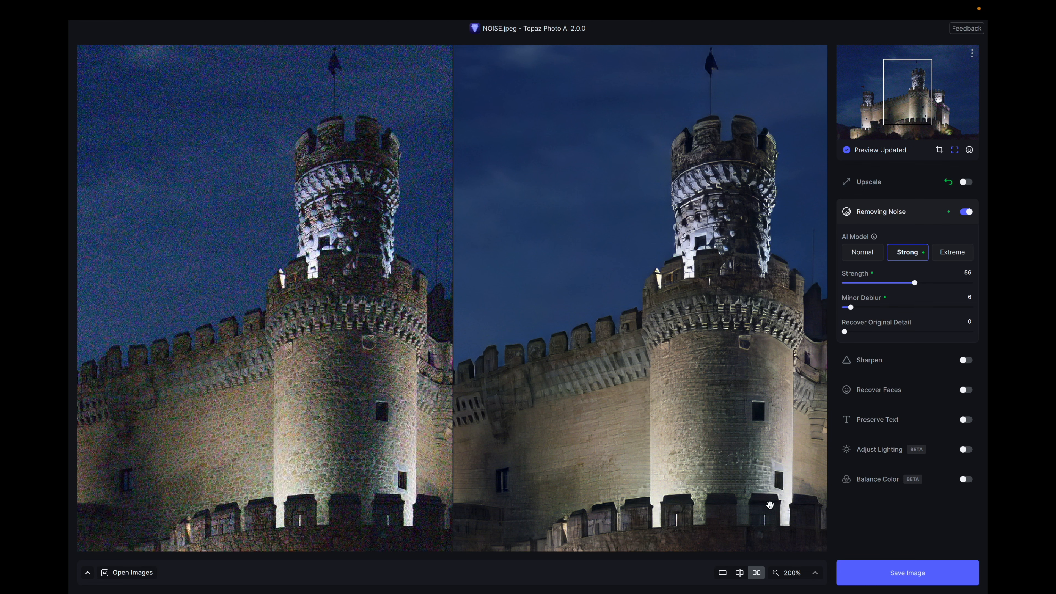
Compare the denoised castle with its original around the tower, using the split view and the single view.
left_click_drag(383, 236, 396, 331)
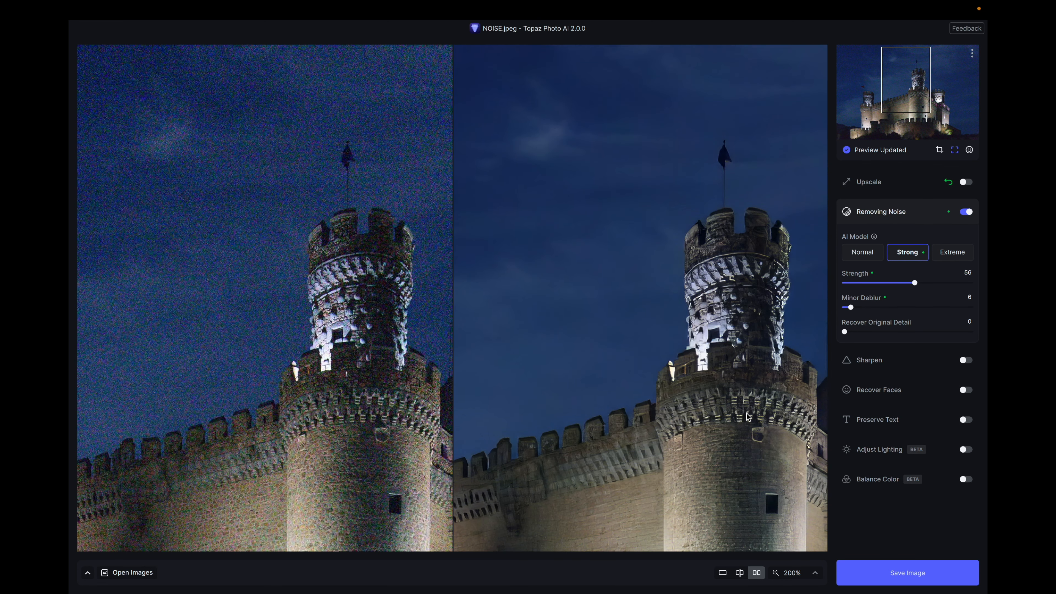
left_click(739, 572)
left_click_drag(453, 350, 628, 293)
left_click(722, 572)
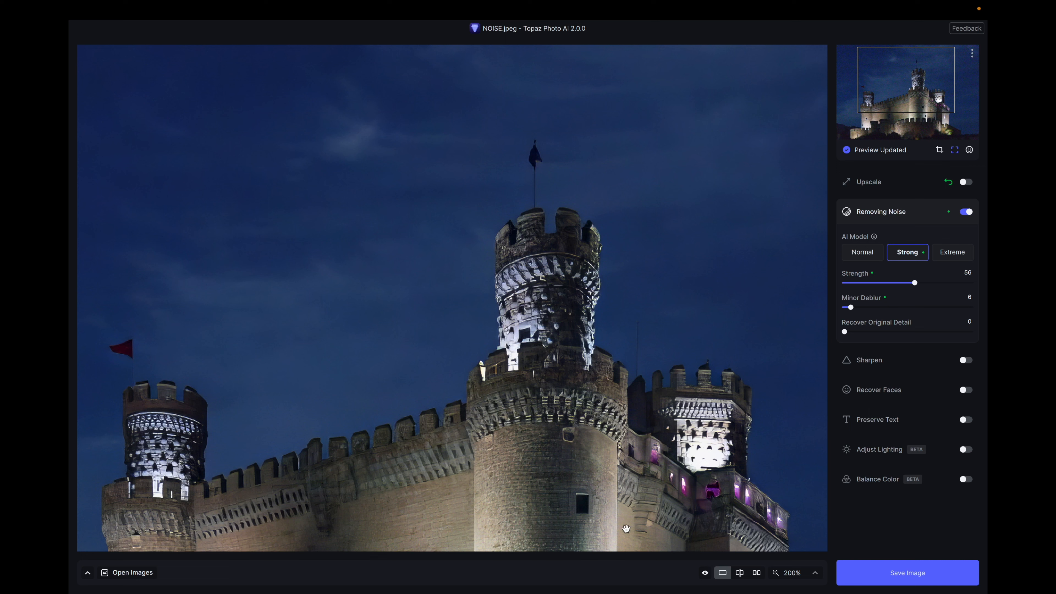
left_click(427, 257)
left_click(427, 257)
Close the castle image.
left_click(87, 572)
left_click(127, 546)
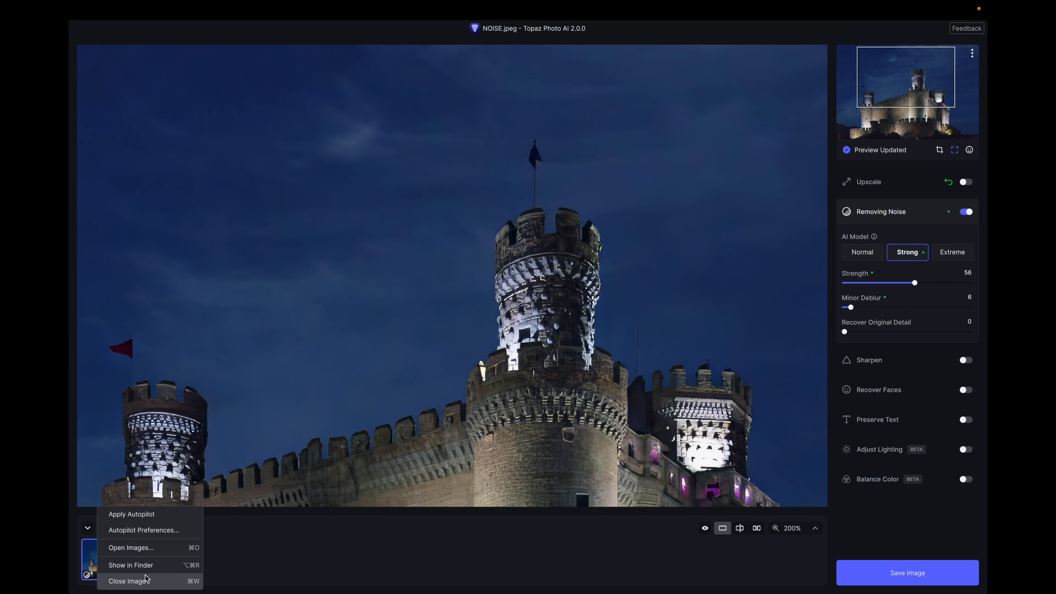
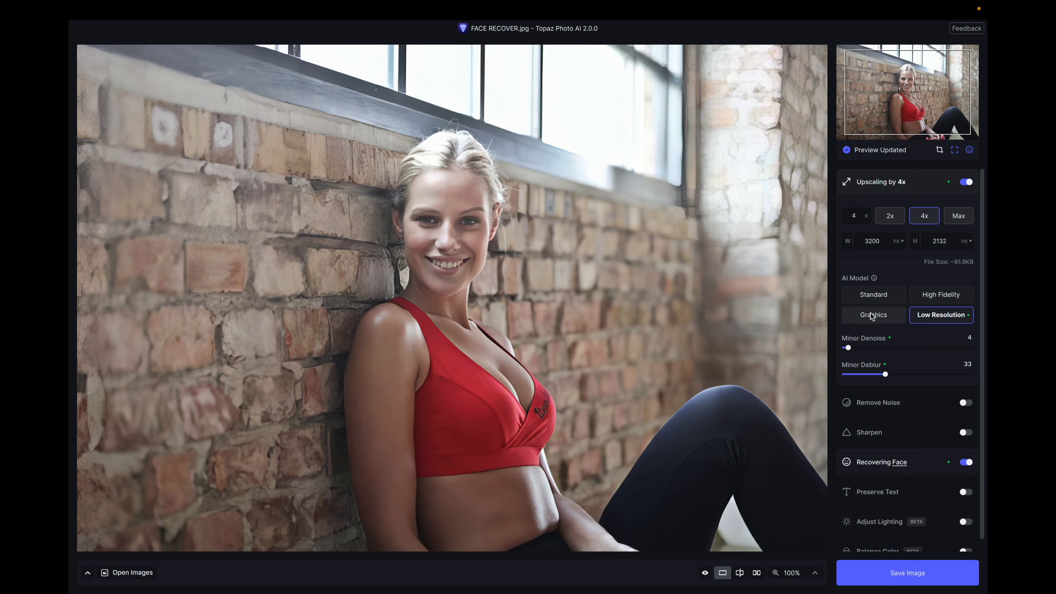
Collapse the upscaling settings and inspect the woman's recovered face at 400% zoom before returning to 100%.
left_click(847, 183)
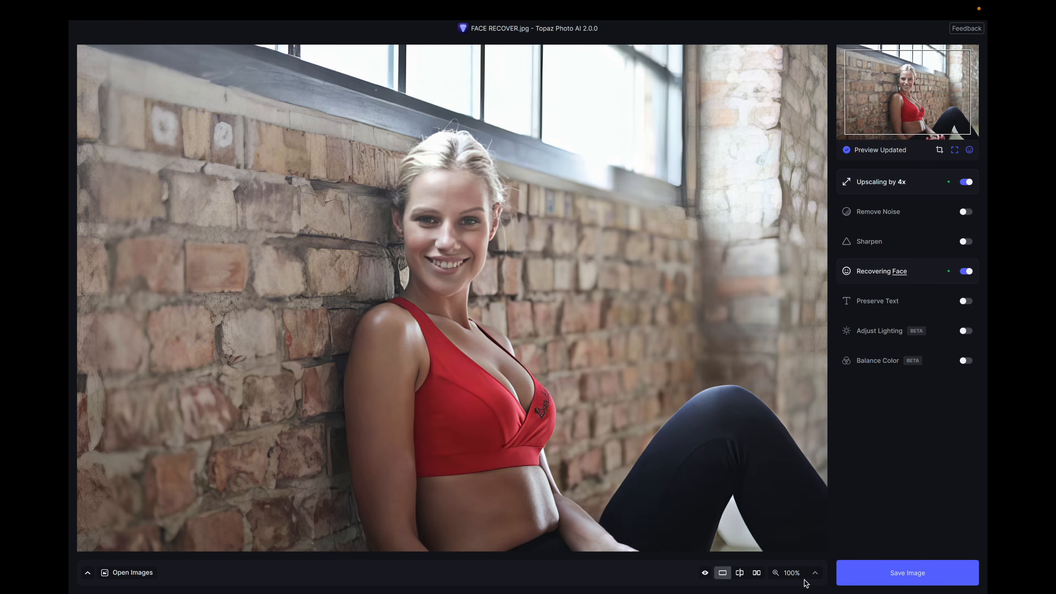
left_click(796, 574)
left_click(794, 540)
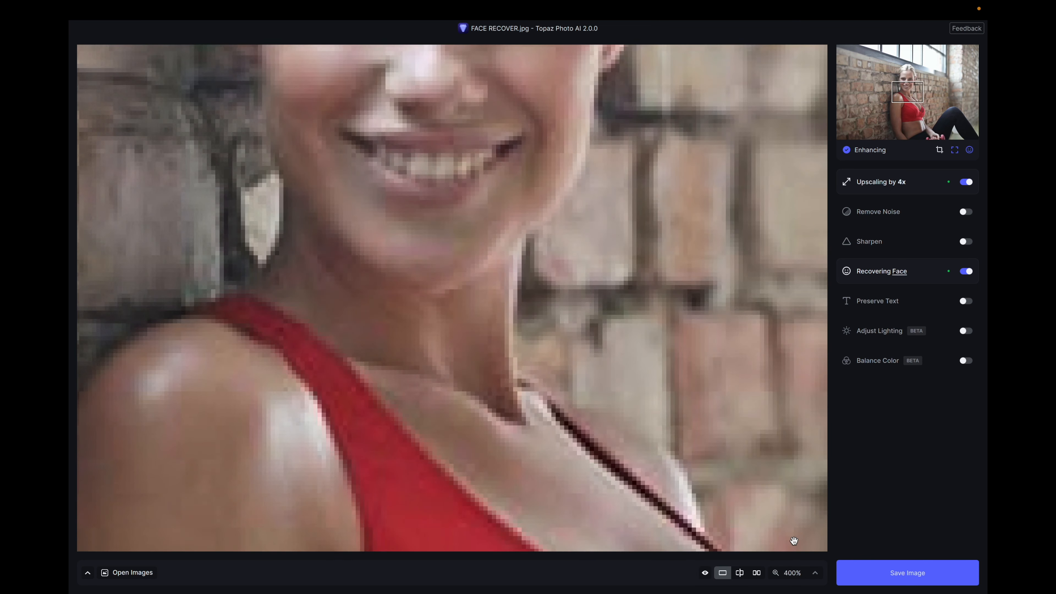
left_click_drag(531, 256, 559, 439)
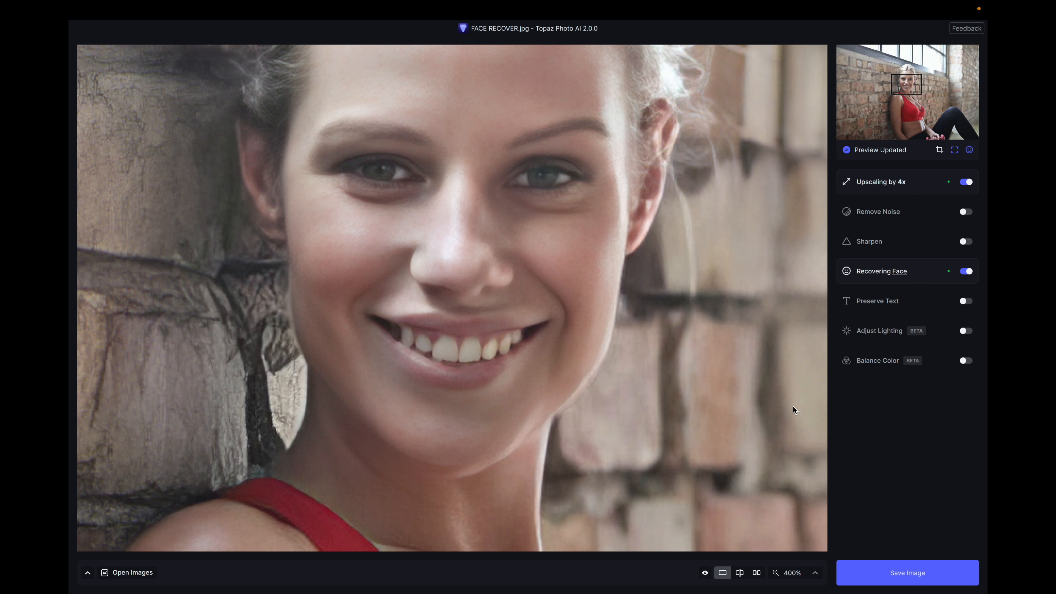
left_click(816, 574)
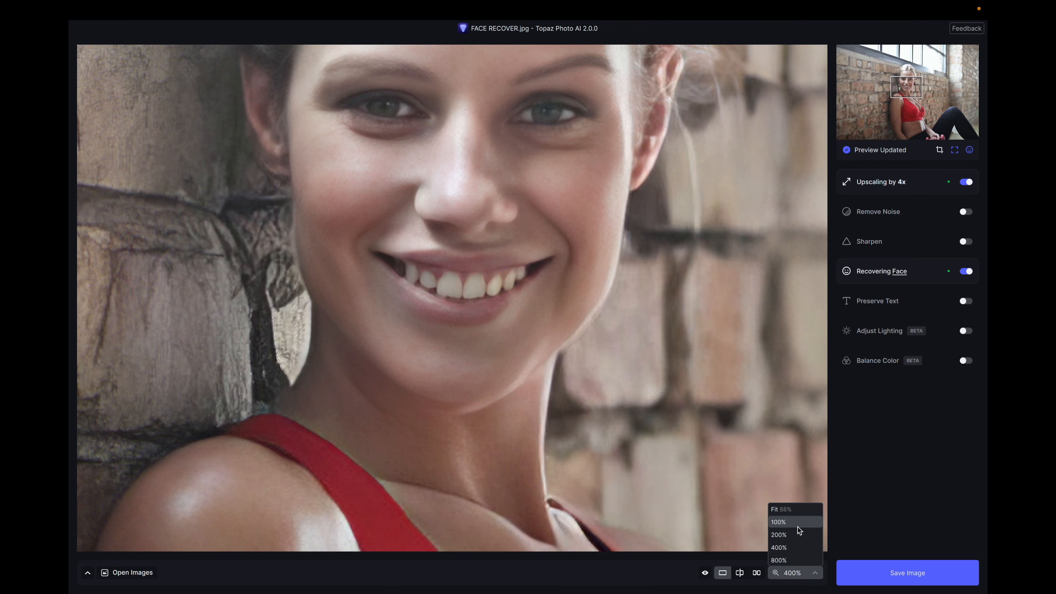
left_click(795, 524)
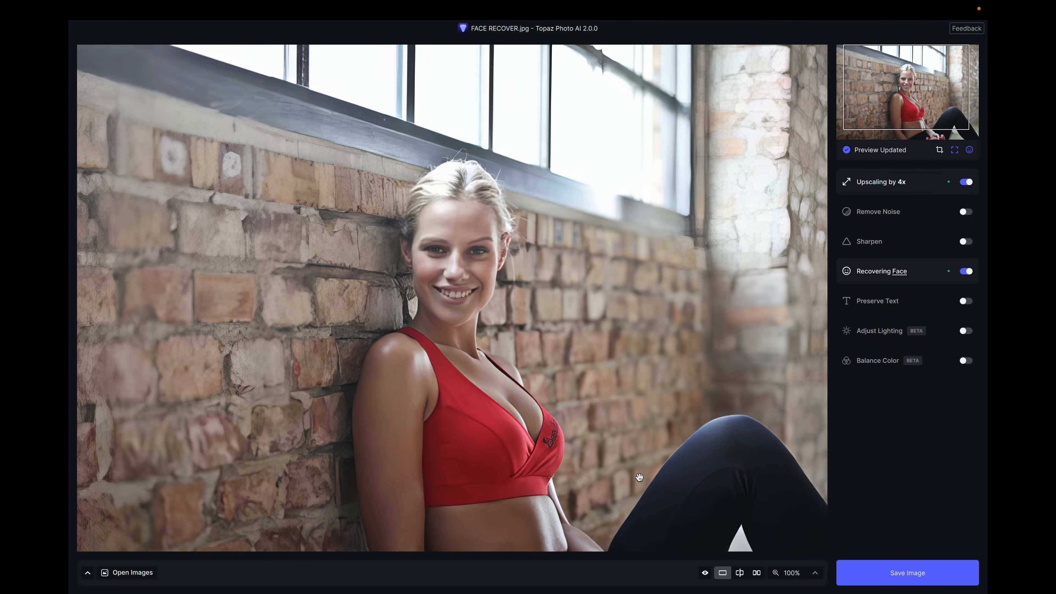
Expand the face recovery settings and view the face selection, cancelling it without changes.
left_click(846, 273)
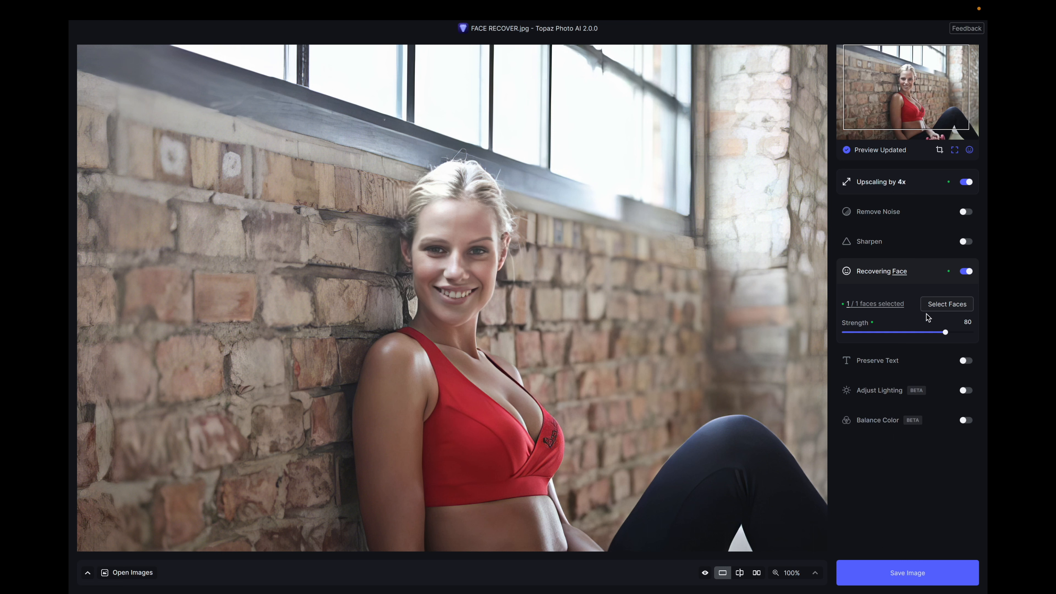
left_click(955, 308)
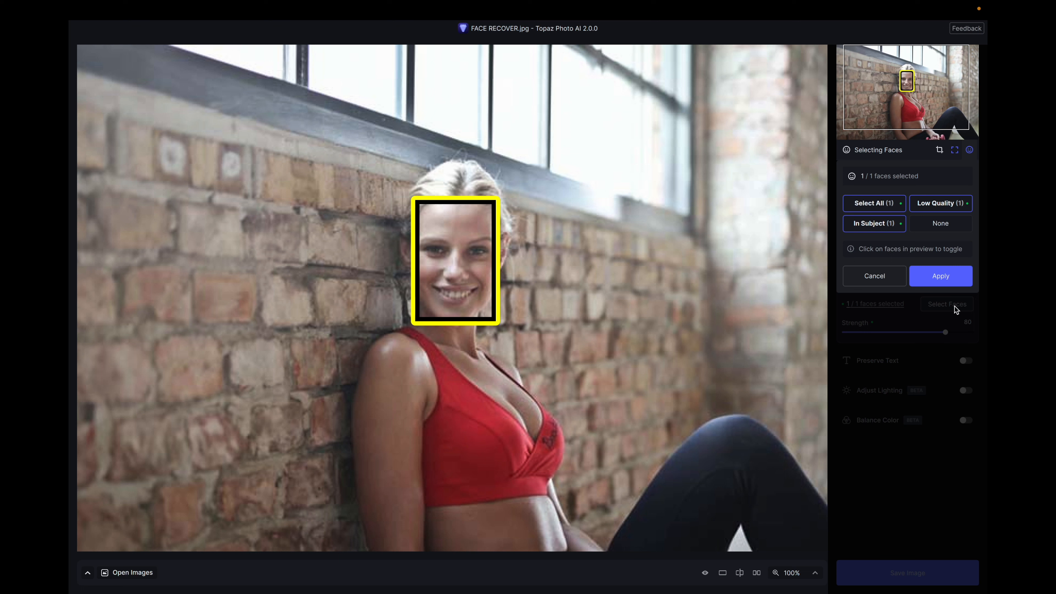
left_click(892, 277)
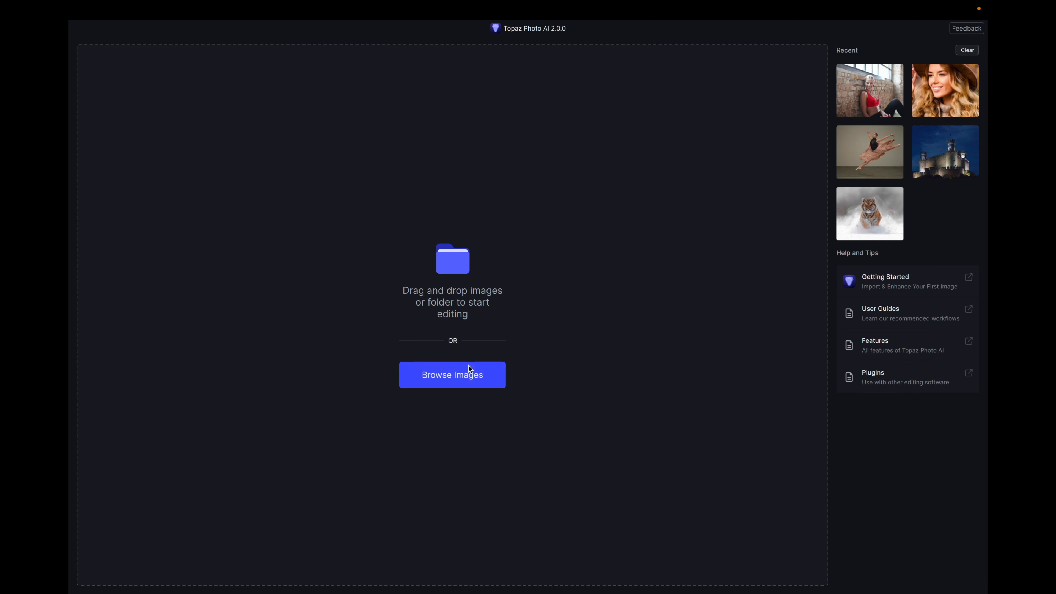
Open COLOUR BAL 2.jpeg from the Desktop.
left_click(469, 372)
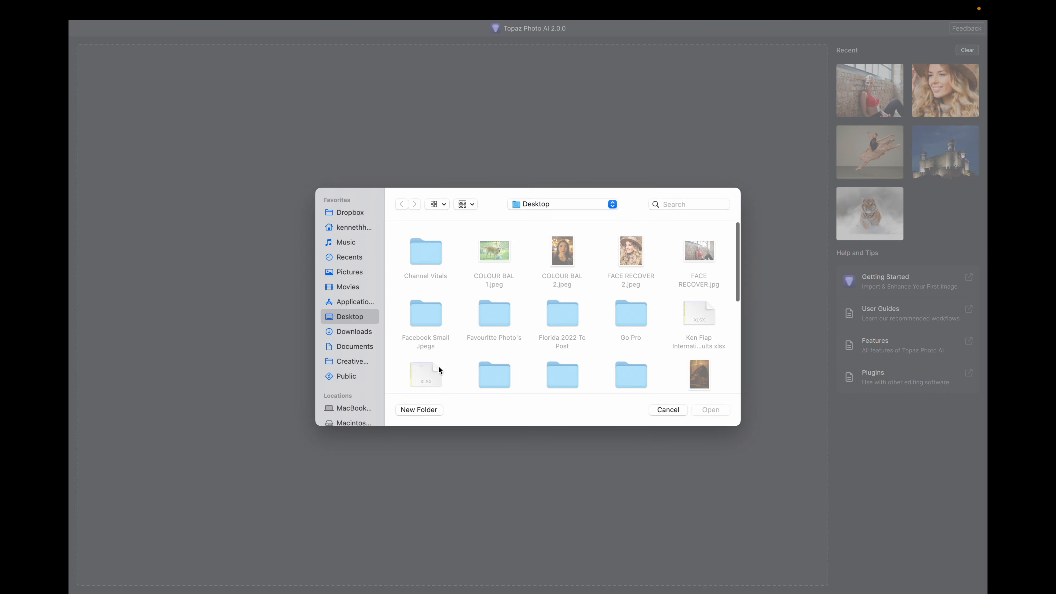
left_click(680, 413)
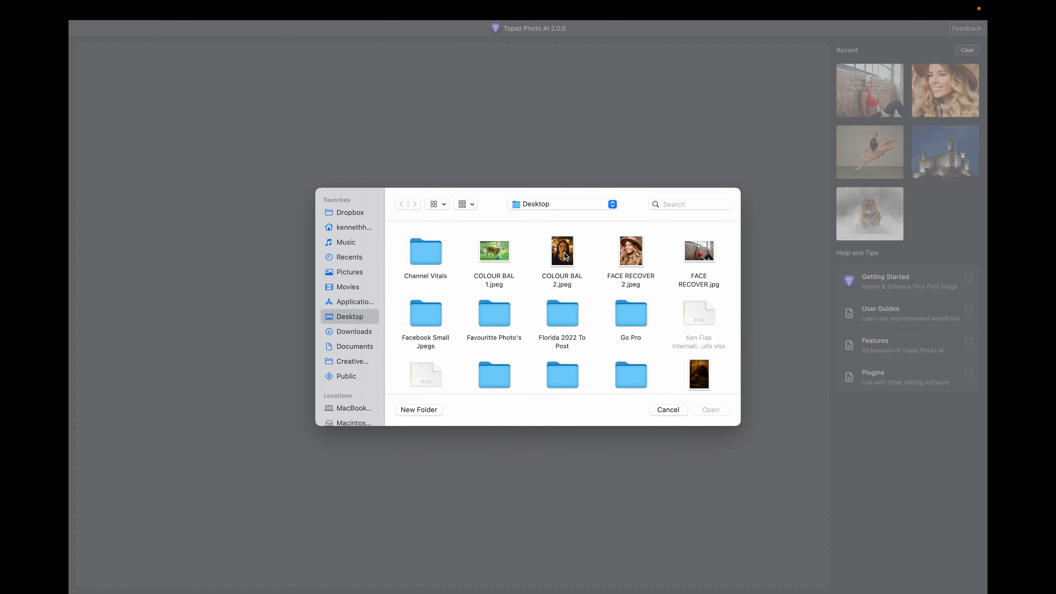
left_click(565, 255)
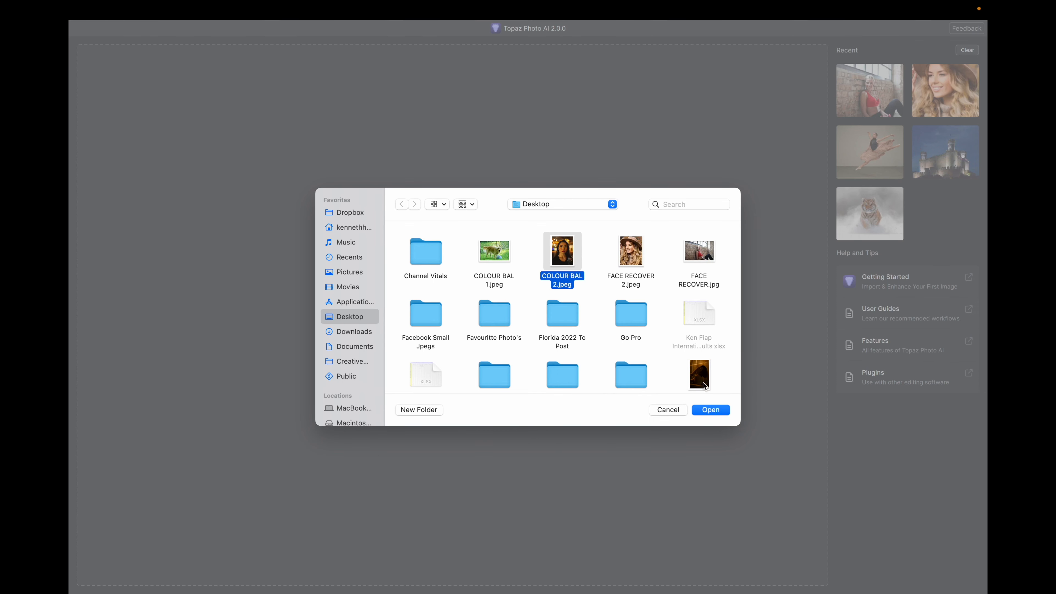
left_click(711, 411)
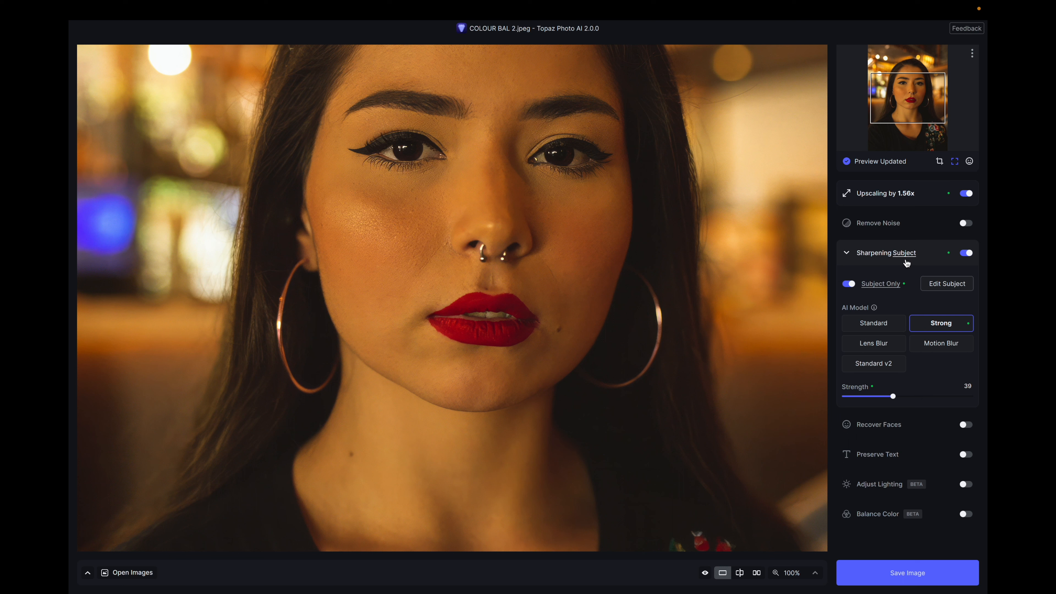
Keep sharpening limited to the subject, switch its AI model to Standard v2, and compare with the original in split view.
mouse_move(846, 260)
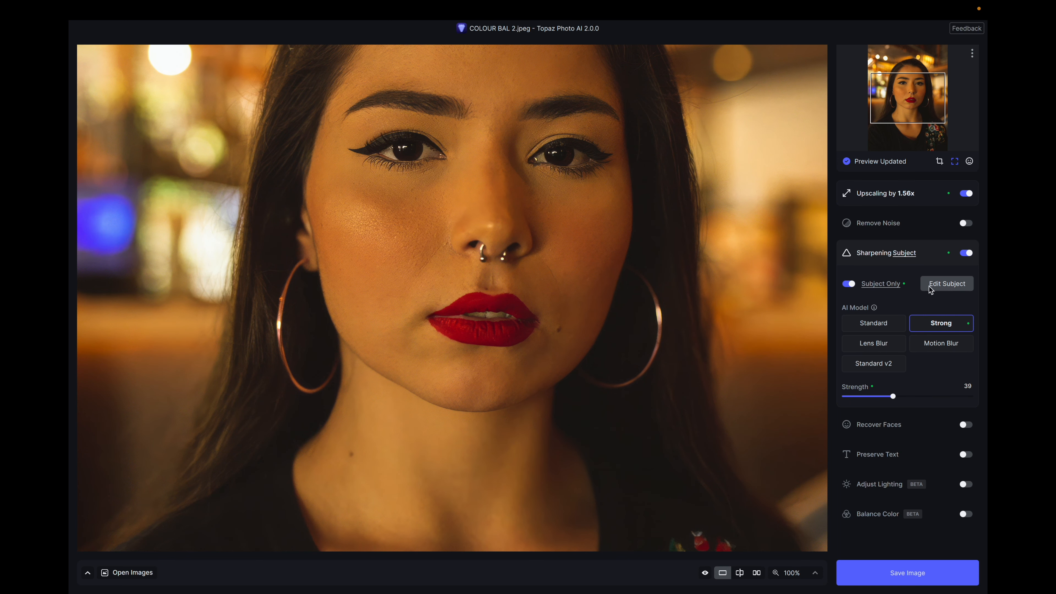
left_click(849, 284)
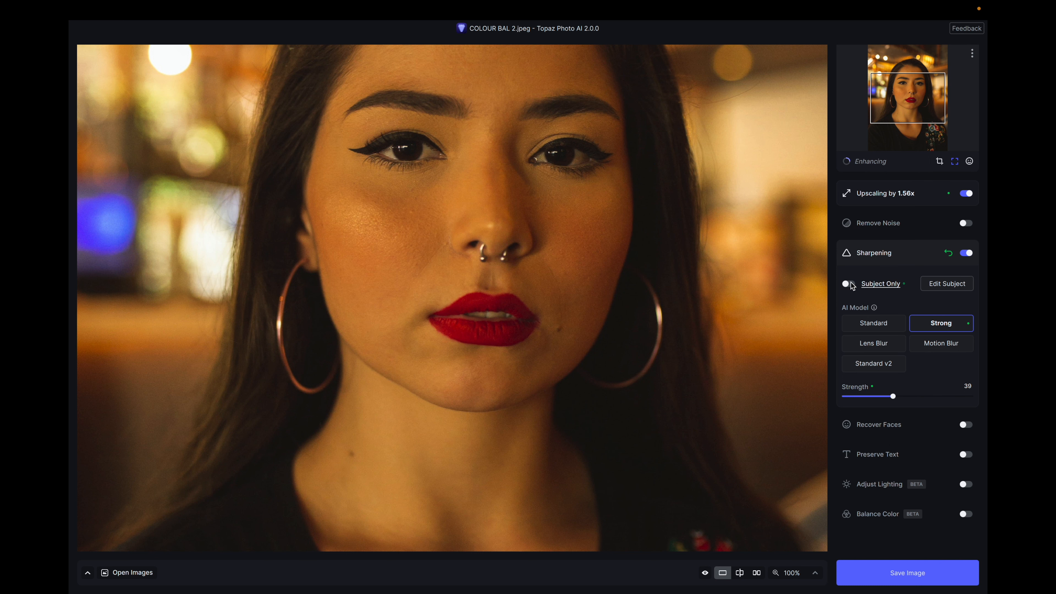
left_click(847, 284)
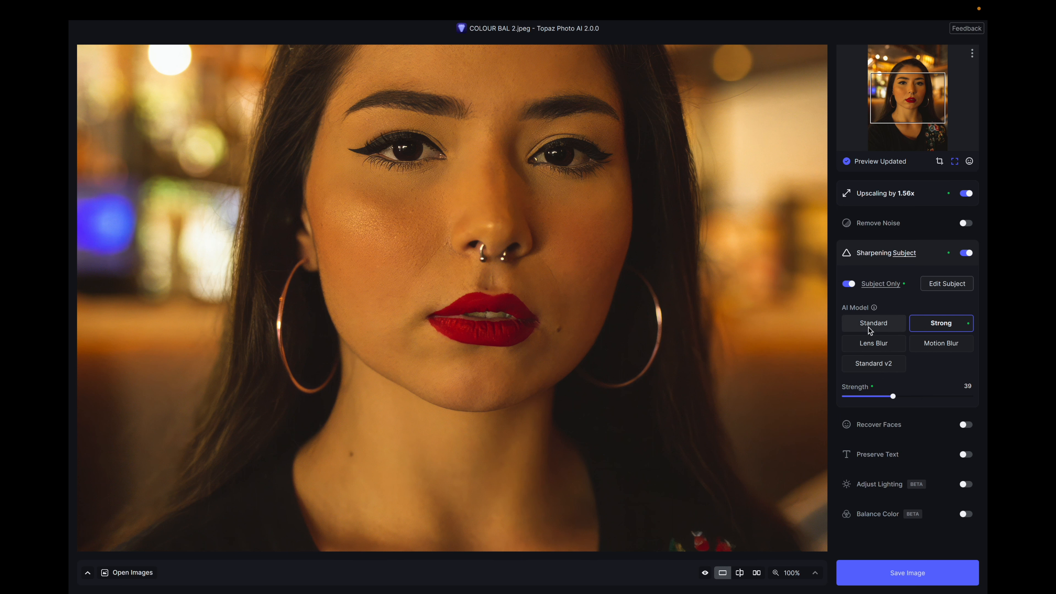
left_click(865, 364)
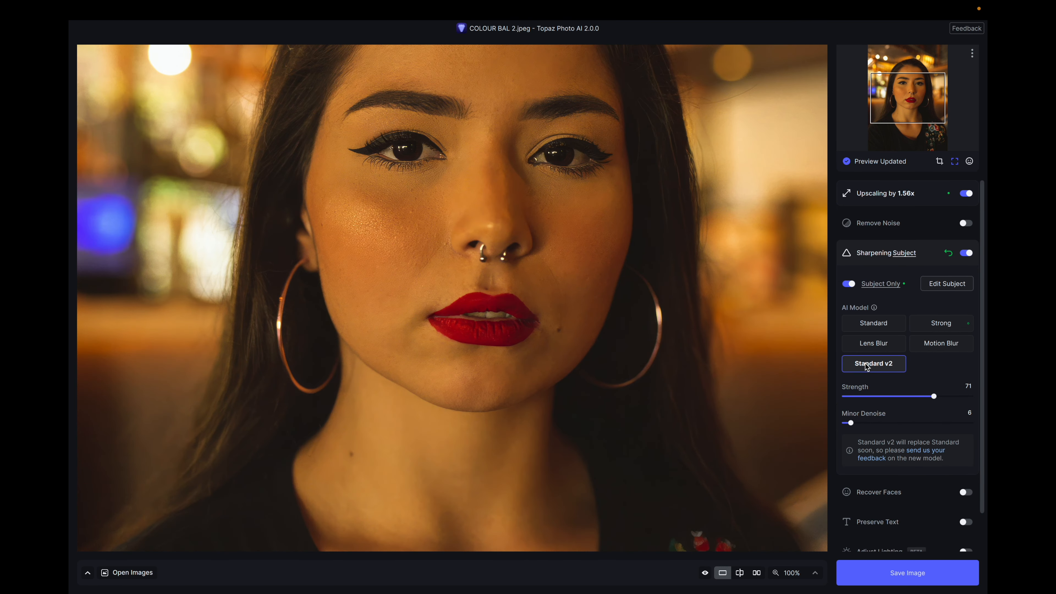
left_click(739, 573)
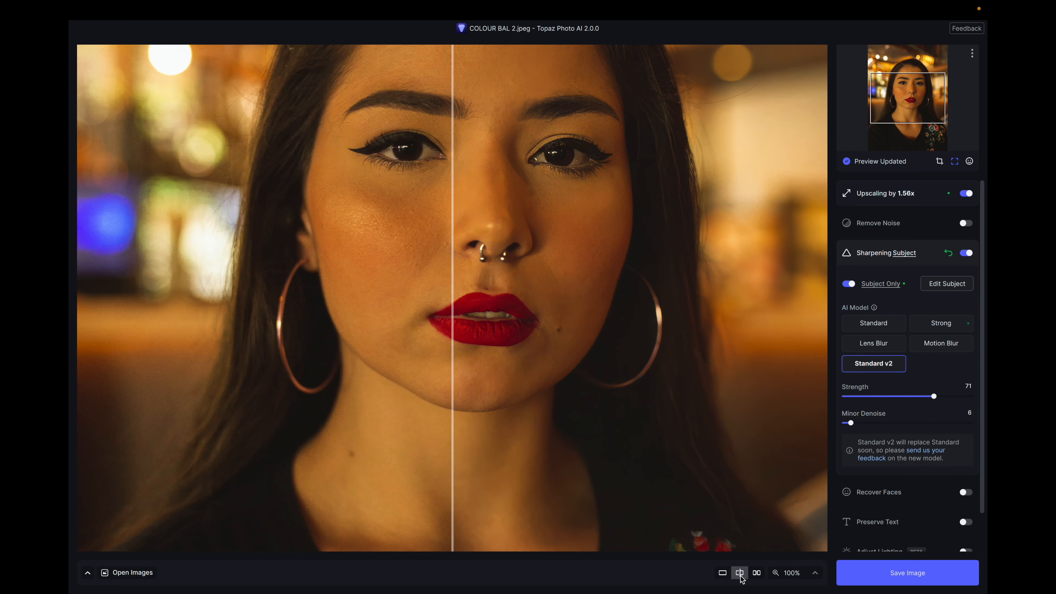
left_click_drag(452, 315, 494, 342)
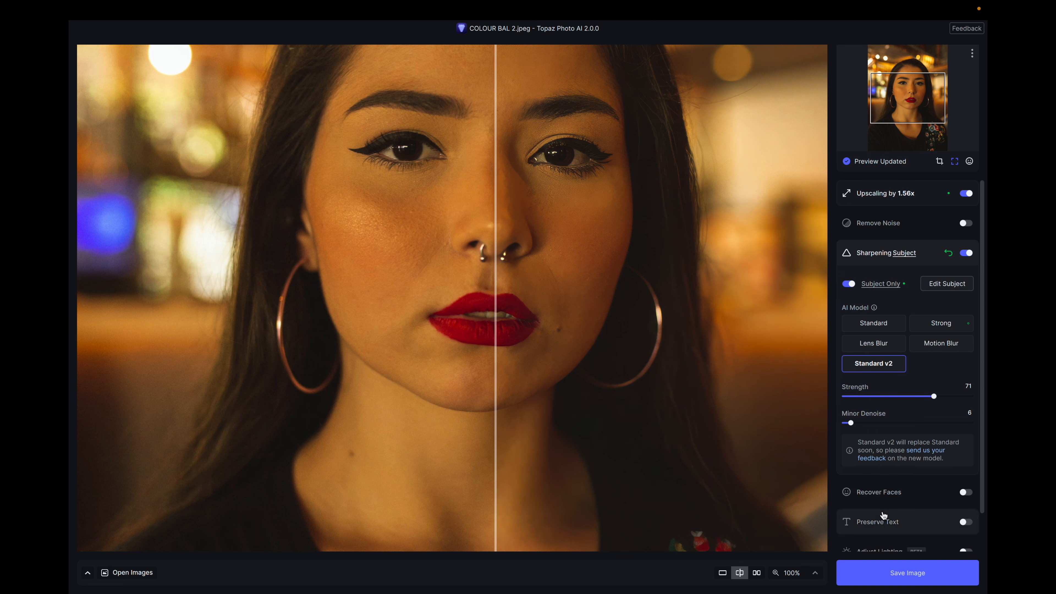
Turn on colour balancing for the portrait and compare it with the original across the face.
scroll(883, 519, "down", 1)
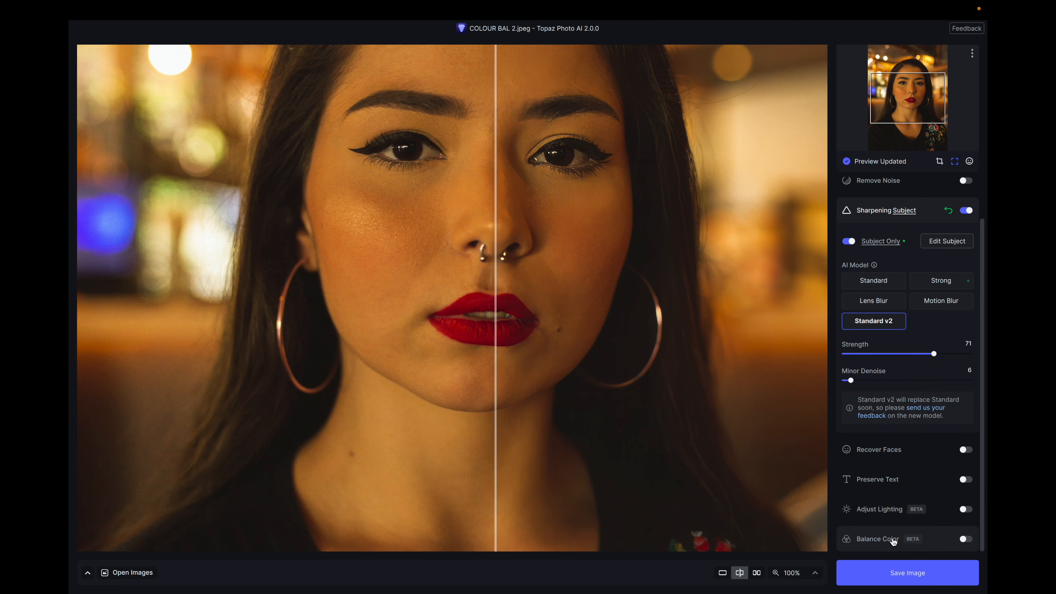
left_click(965, 539)
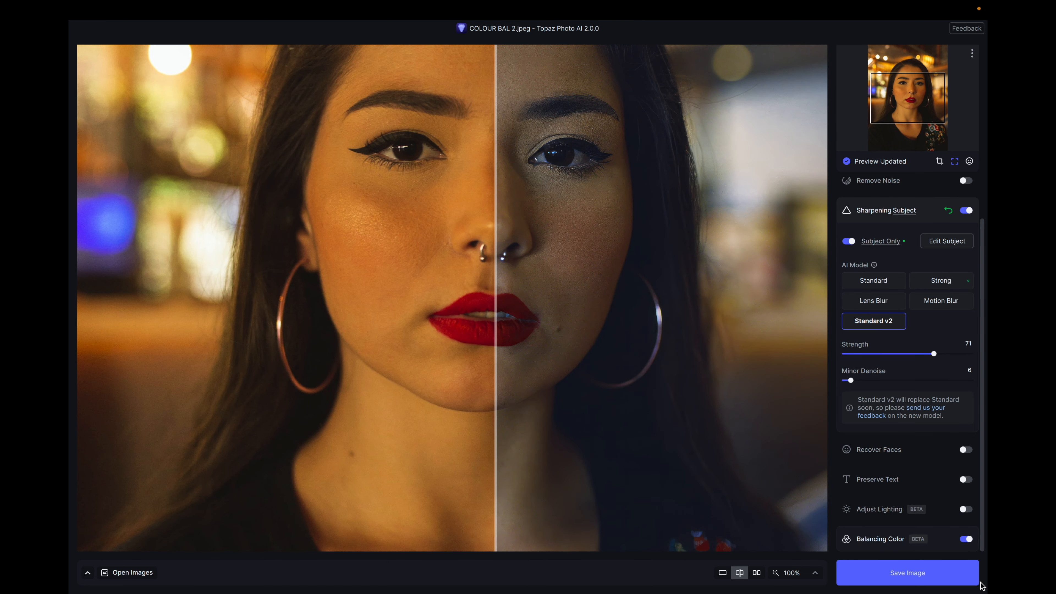
left_click_drag(496, 357, 475, 397)
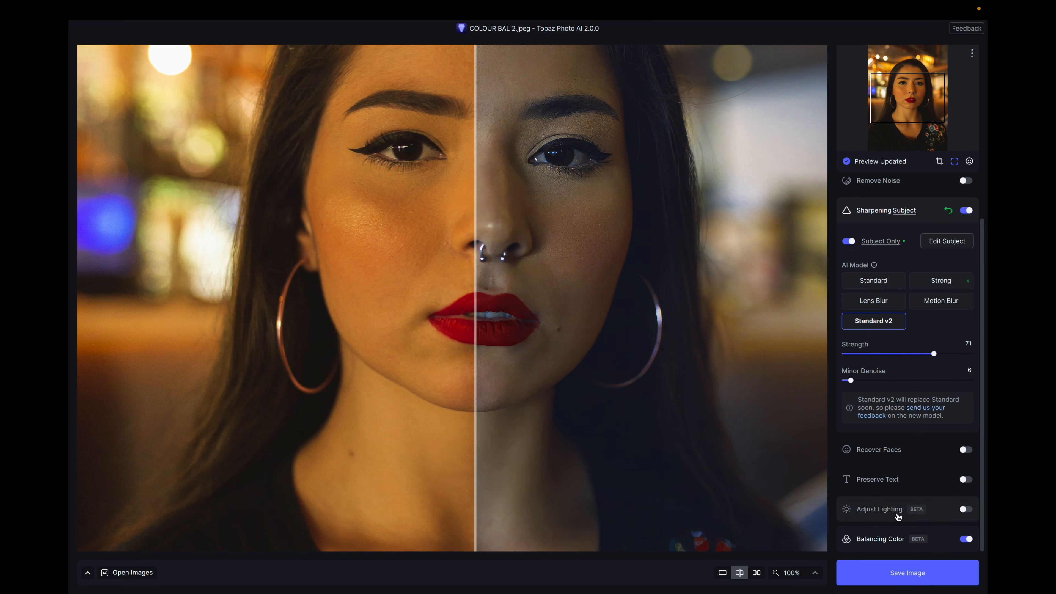
Turn on lighting adjustment for the portrait, try values of 46 and -3, and set the adjustment to 38.
left_click(964, 510)
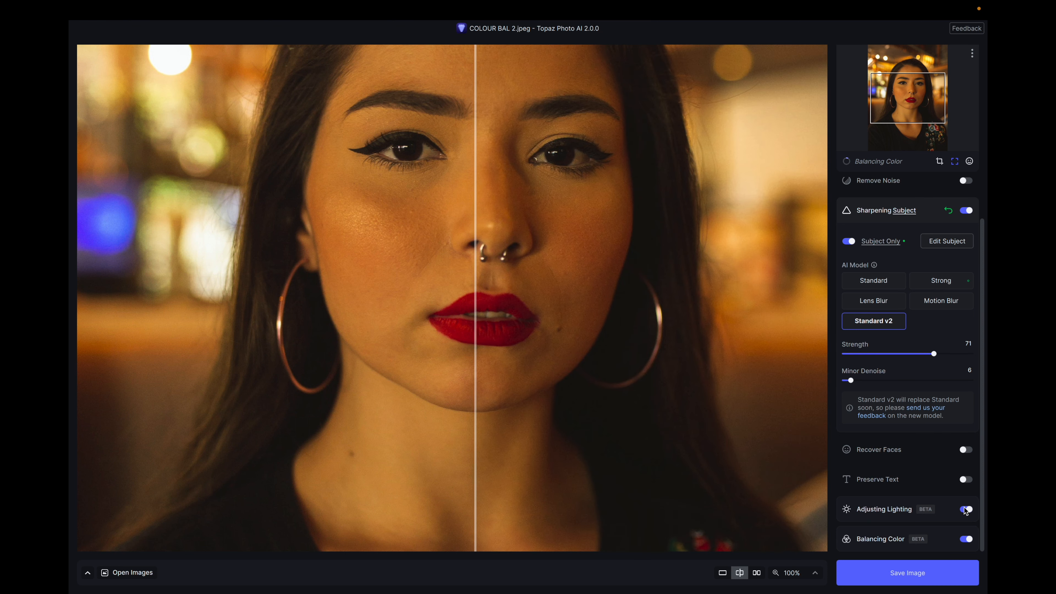
left_click(858, 506)
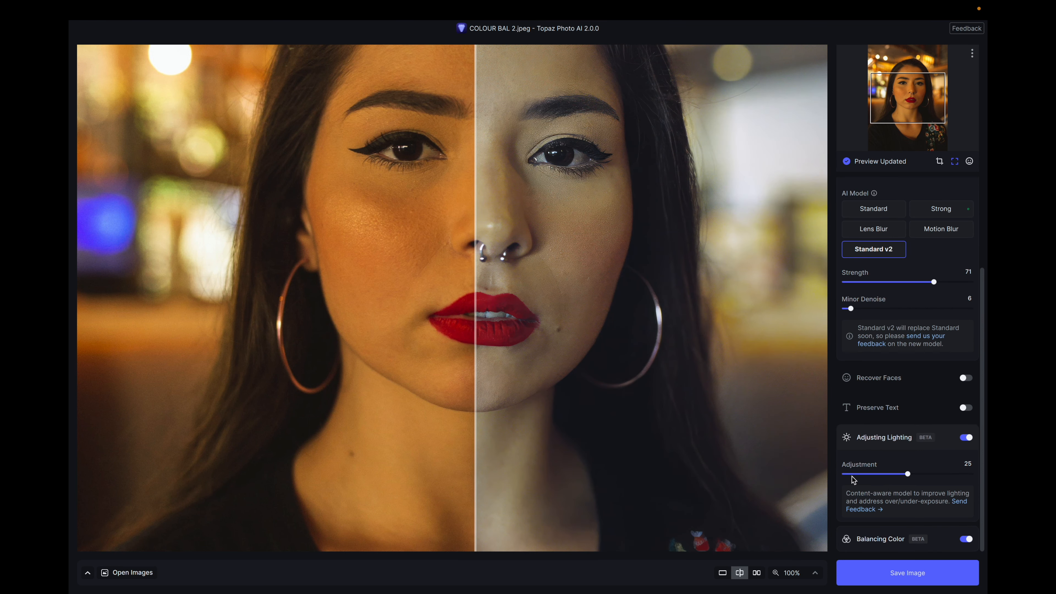
left_click(907, 474)
left_click_drag(907, 474, 934, 473)
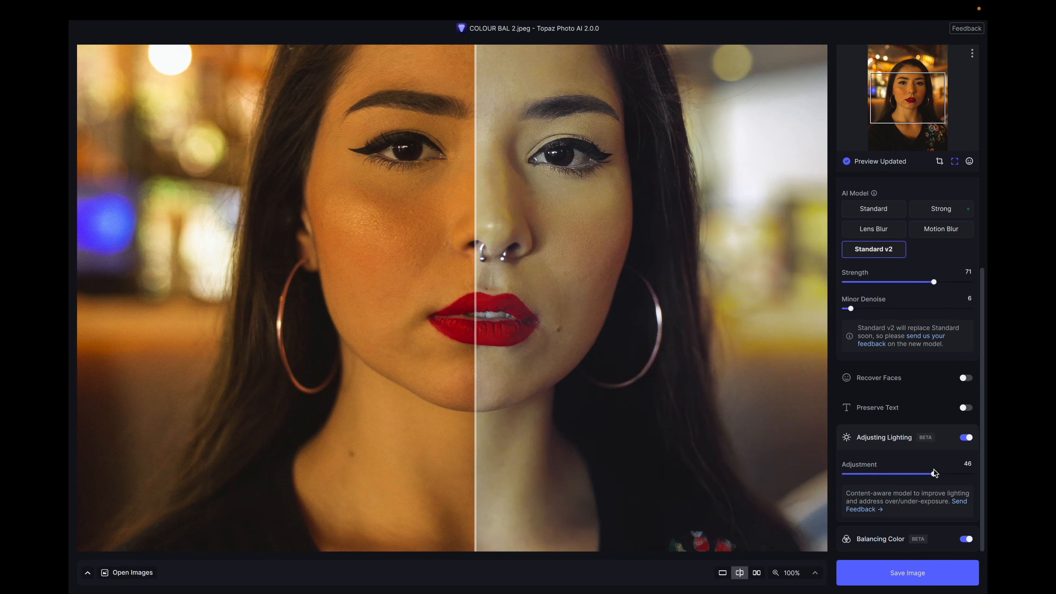
left_click(935, 474)
left_click_drag(934, 474, 873, 480)
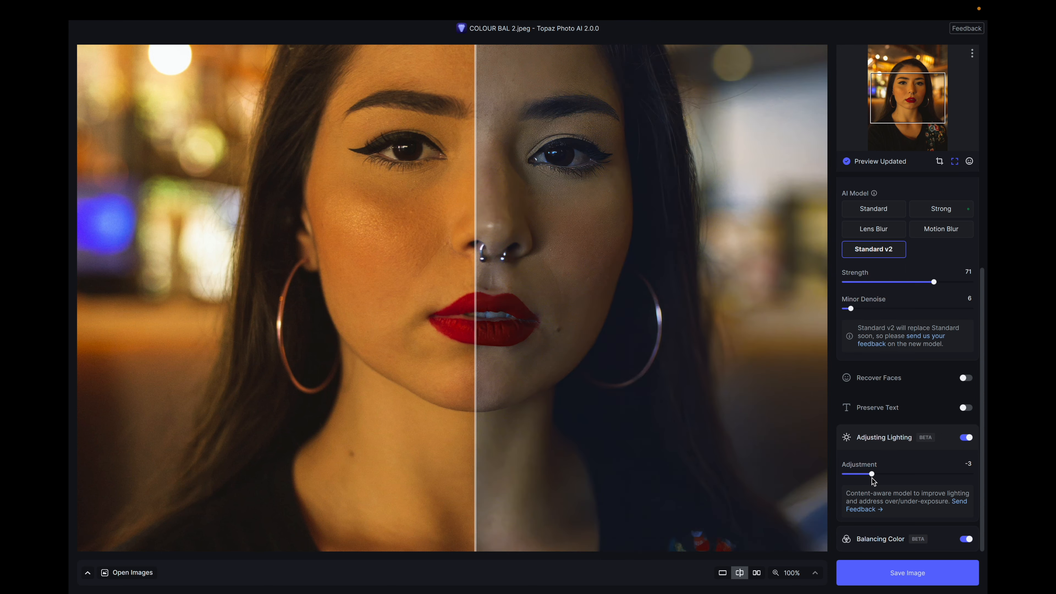
left_click_drag(873, 479, 924, 486)
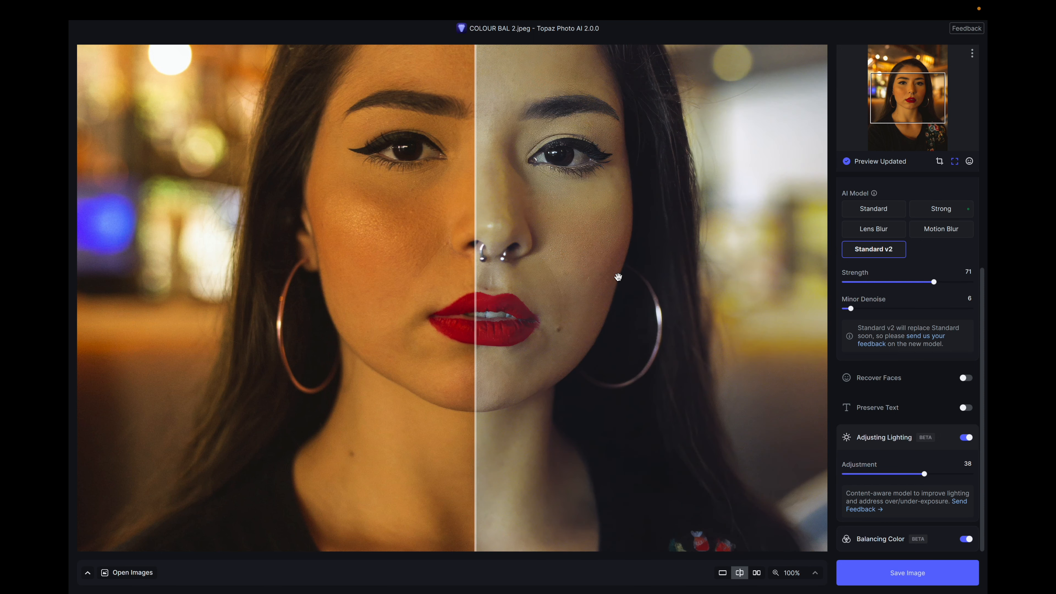
left_click_drag(473, 292, 479, 294)
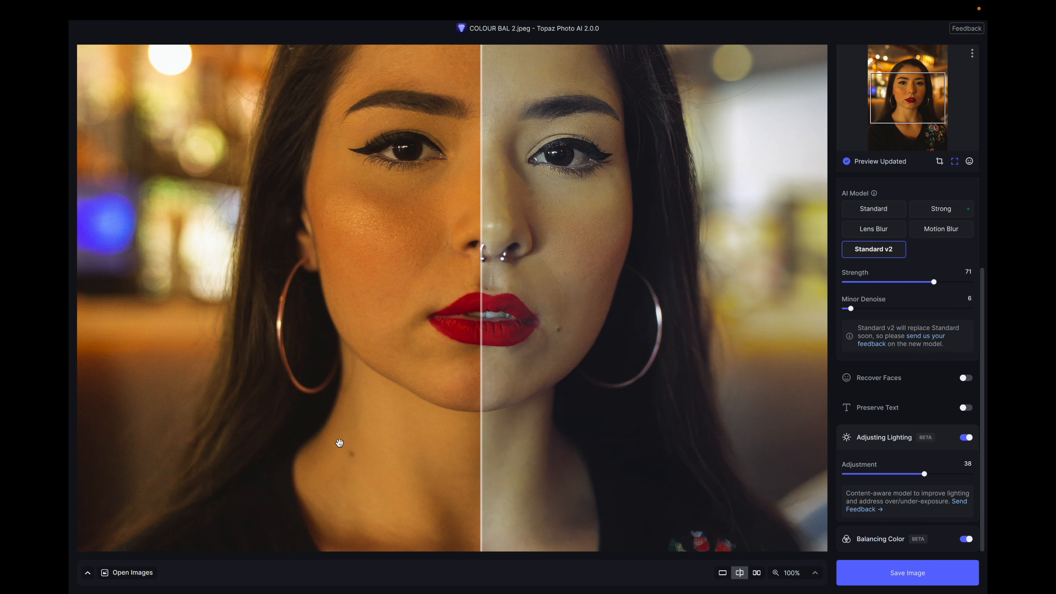
Close the portrait without saving its changes and open LIGHT ADJUST.jpg from the Desktop.
left_click(88, 573)
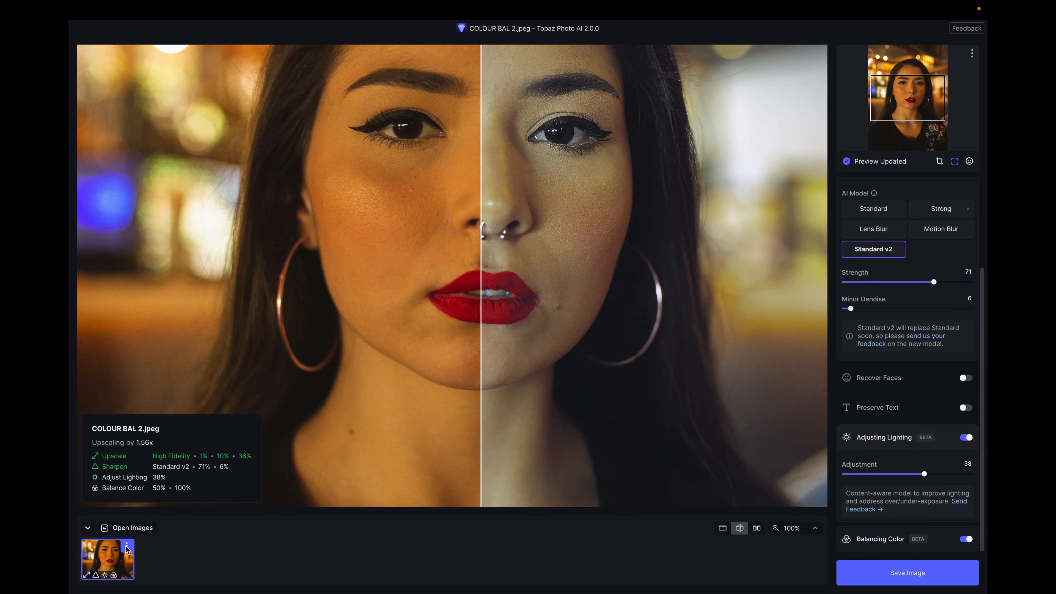
right_click(127, 549)
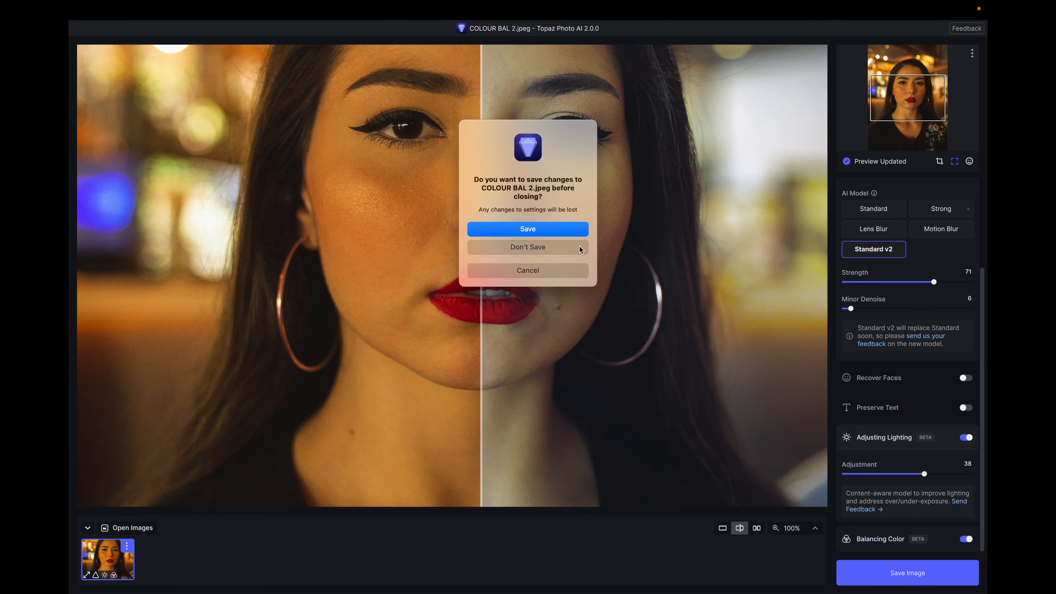
left_click(562, 245)
key("super+o")
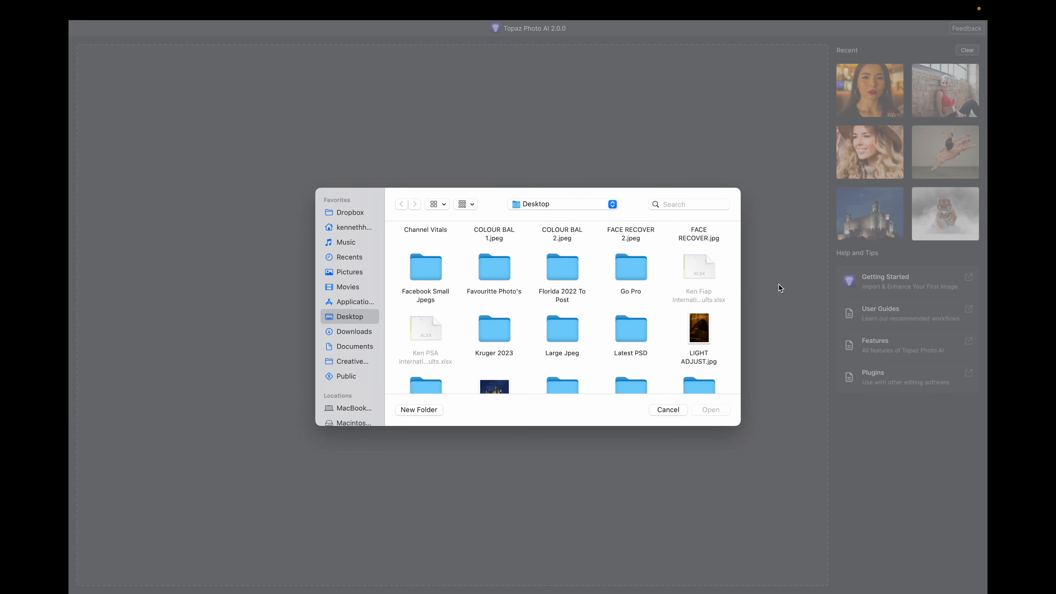
double_click(700, 345)
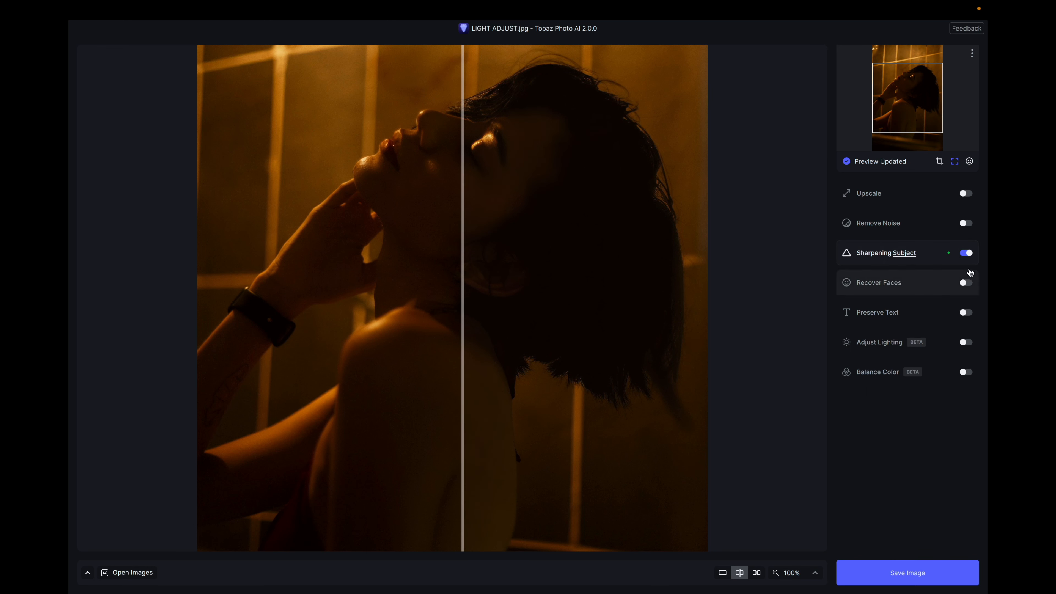
Turn on lighting adjustment for the dark portrait, compare it with the original in split view, and switch to single view.
mouse_move(844, 313)
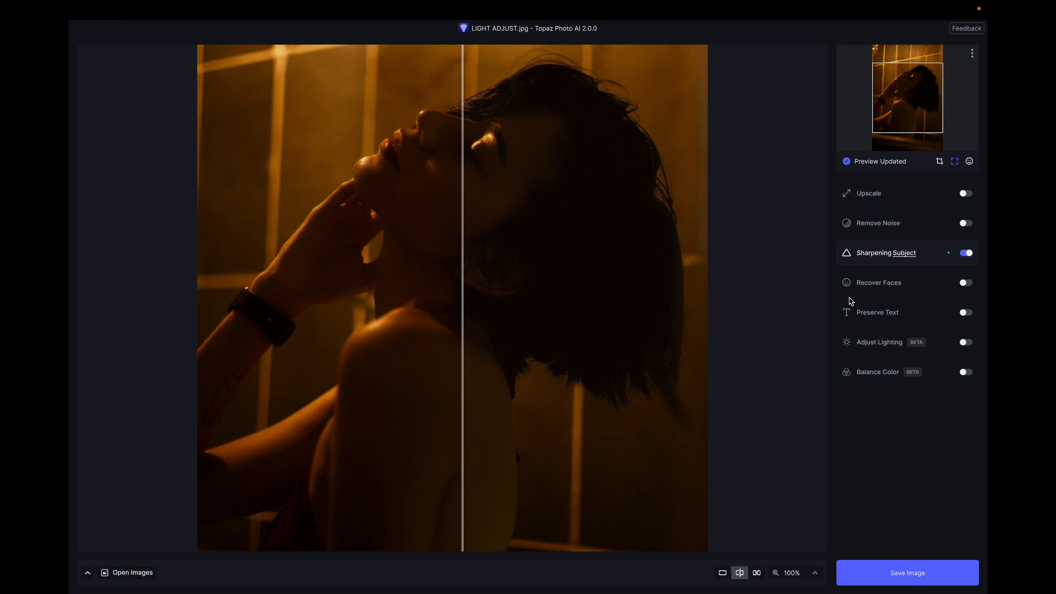
left_click(966, 342)
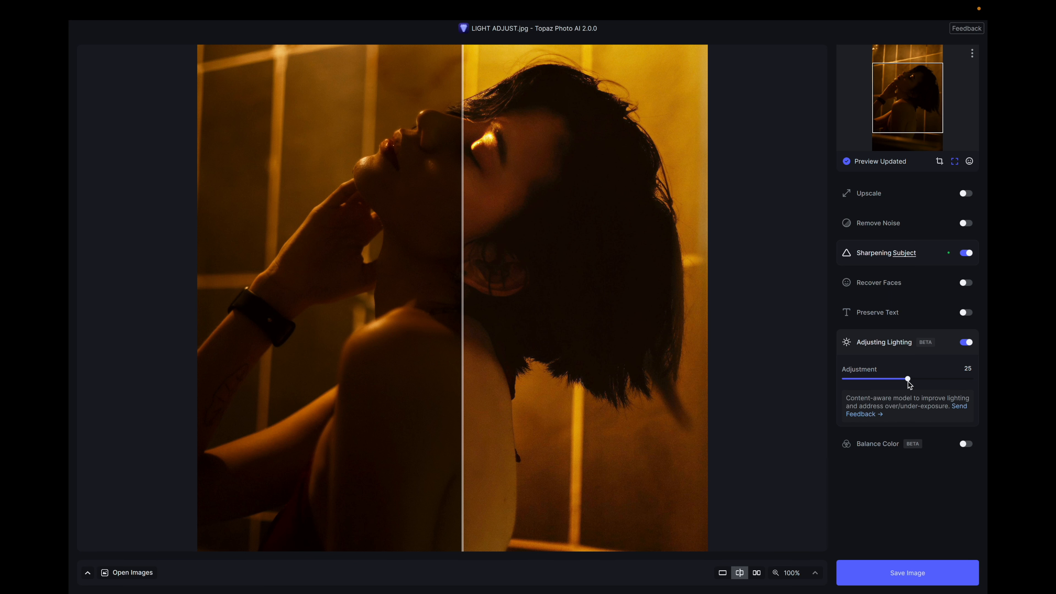
mouse_move(841, 345)
left_click_drag(463, 316, 445, 354)
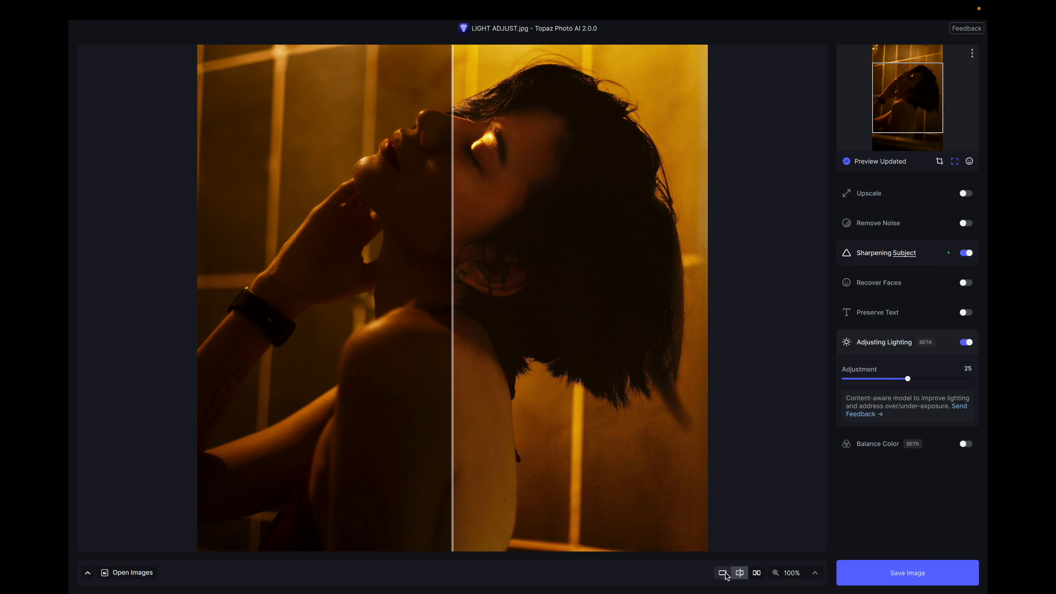
left_click(726, 574)
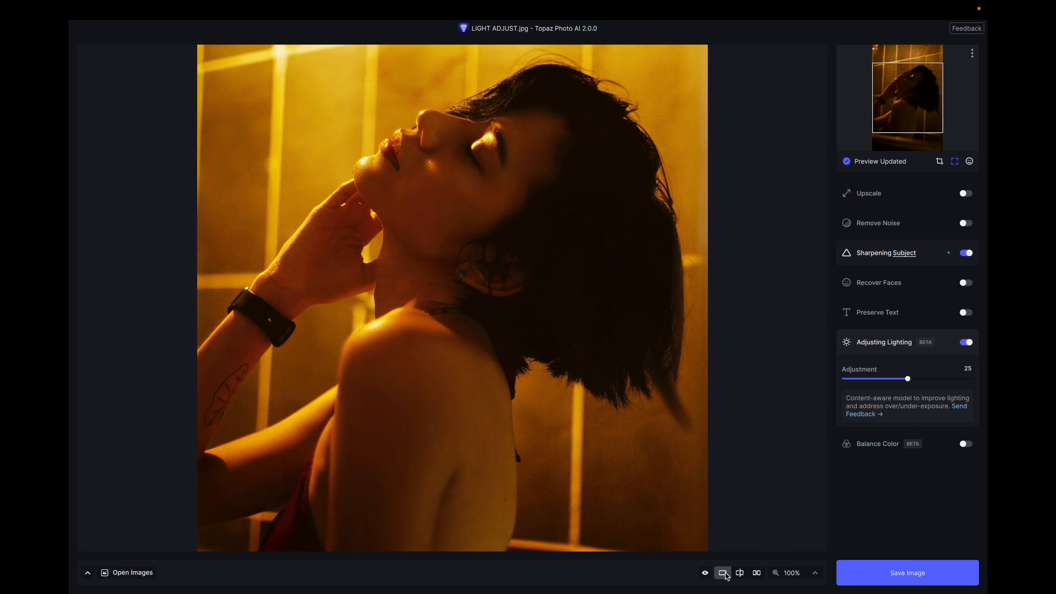
Set the dark portrait's lighting adjustment to 42, checking it against the original, and turn on noise removal.
left_click(906, 378)
left_click_drag(906, 378, 929, 379)
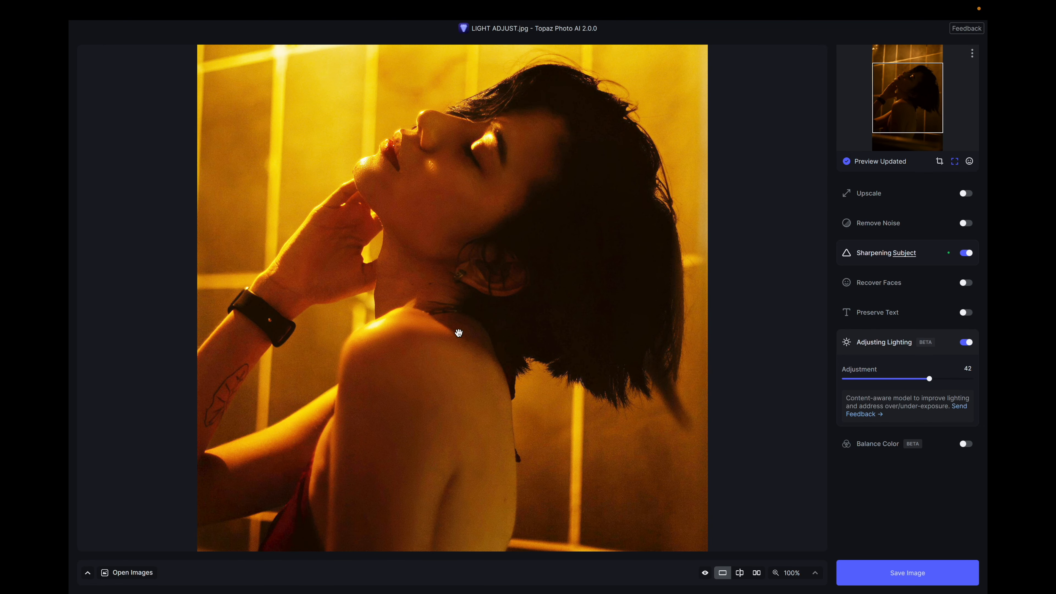
left_click(455, 329)
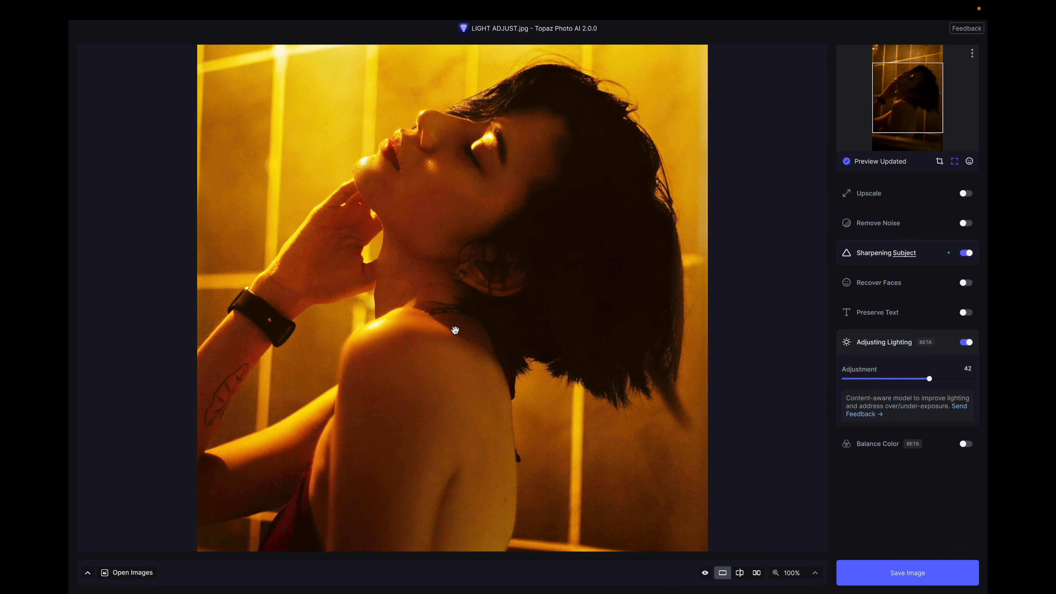
left_click(455, 329)
left_click(965, 223)
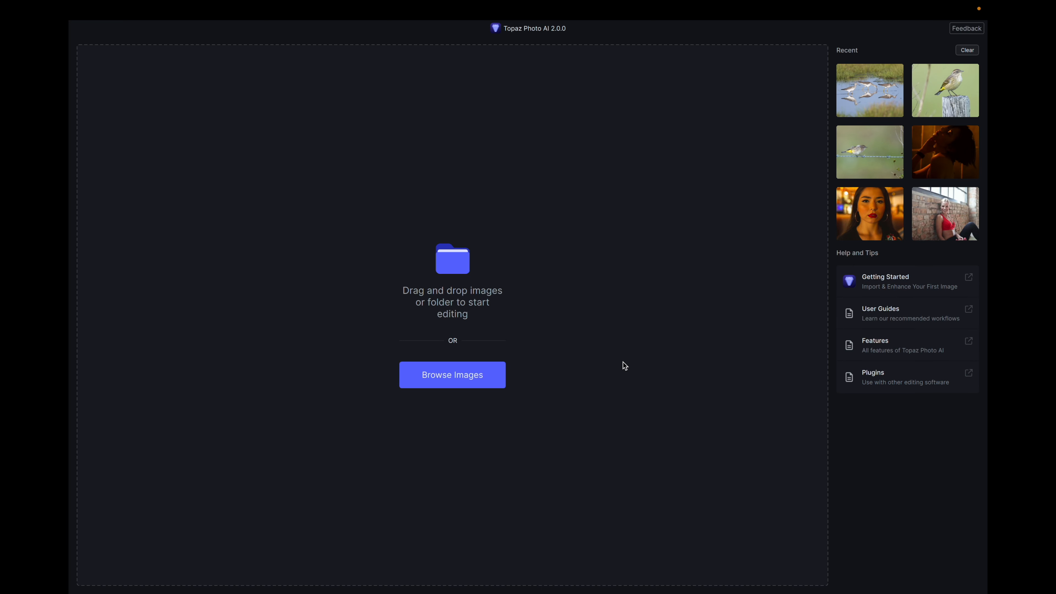
Open Palm Warbler In Wind copy.jpg, Palm Warbler1 copy.jpg and Yellowlegs copy.jpg together from the Topaz Batch Images folder.
left_click(465, 375)
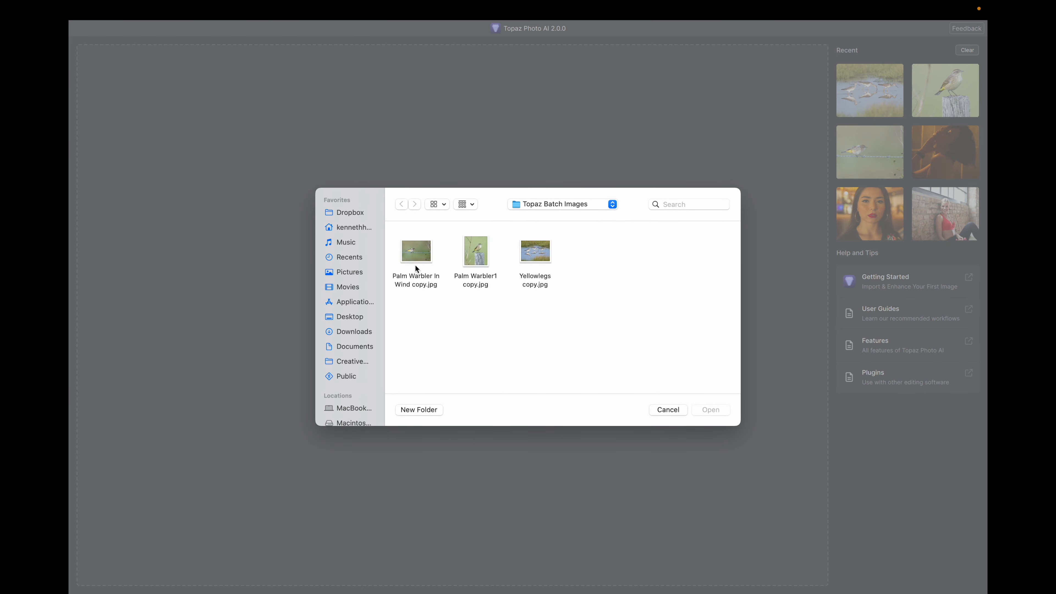
left_click(416, 260)
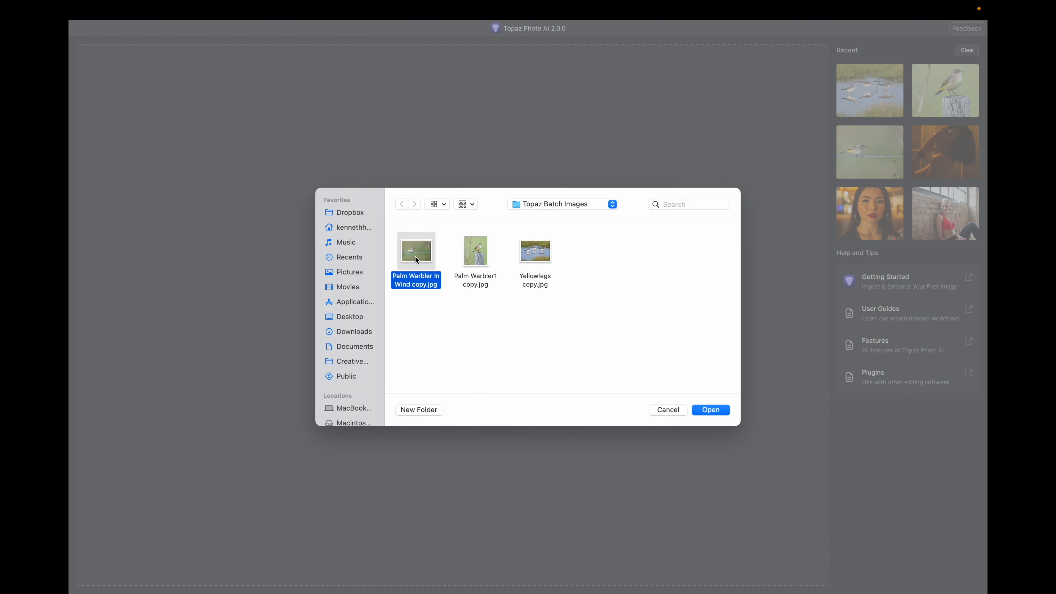
left_click(468, 255)
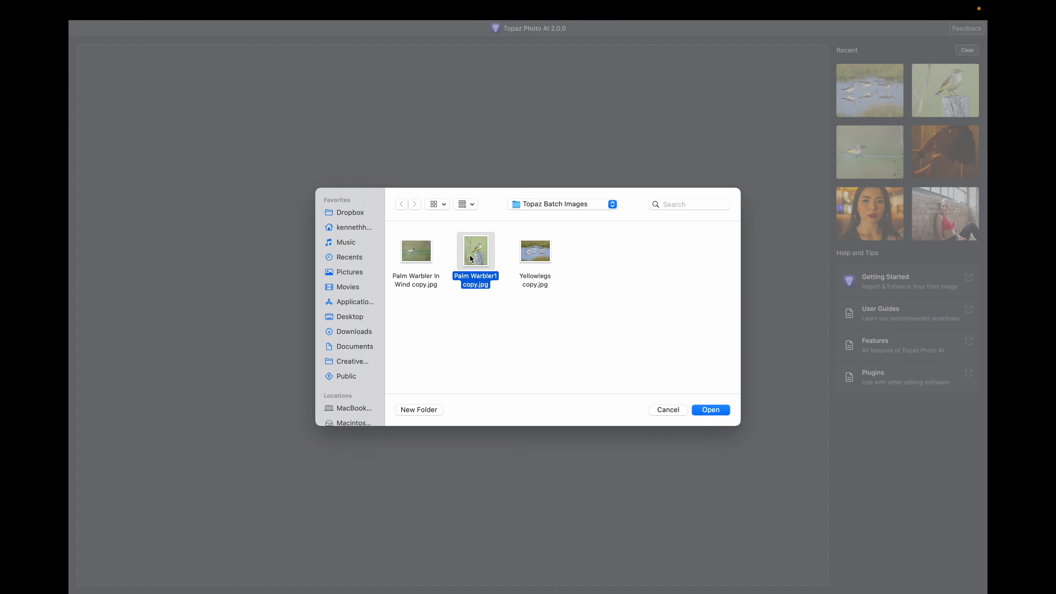
left_click(532, 251, "super")
left_click(417, 254, "super")
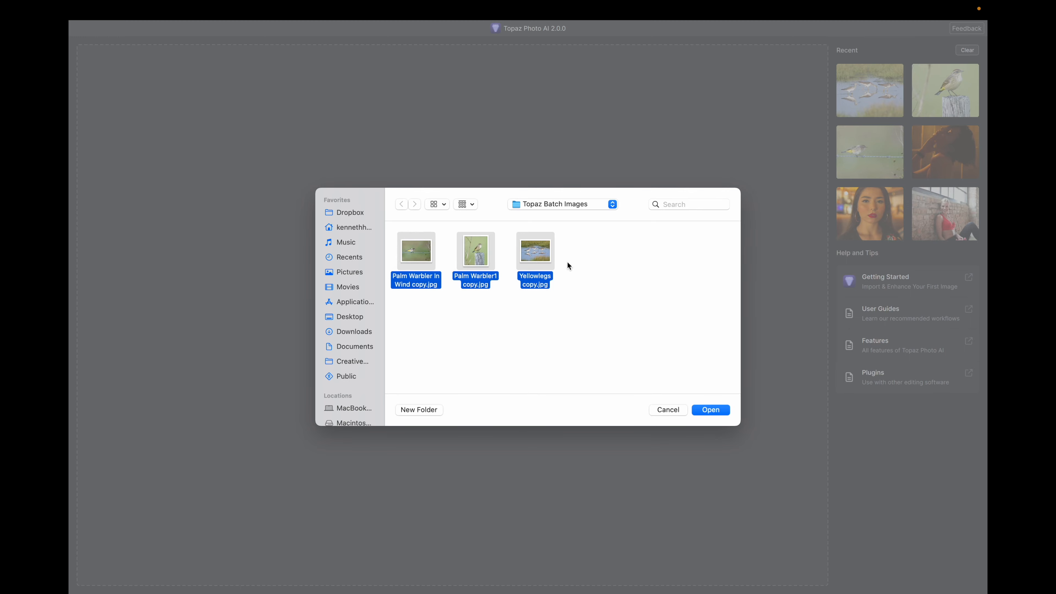
left_click(711, 409)
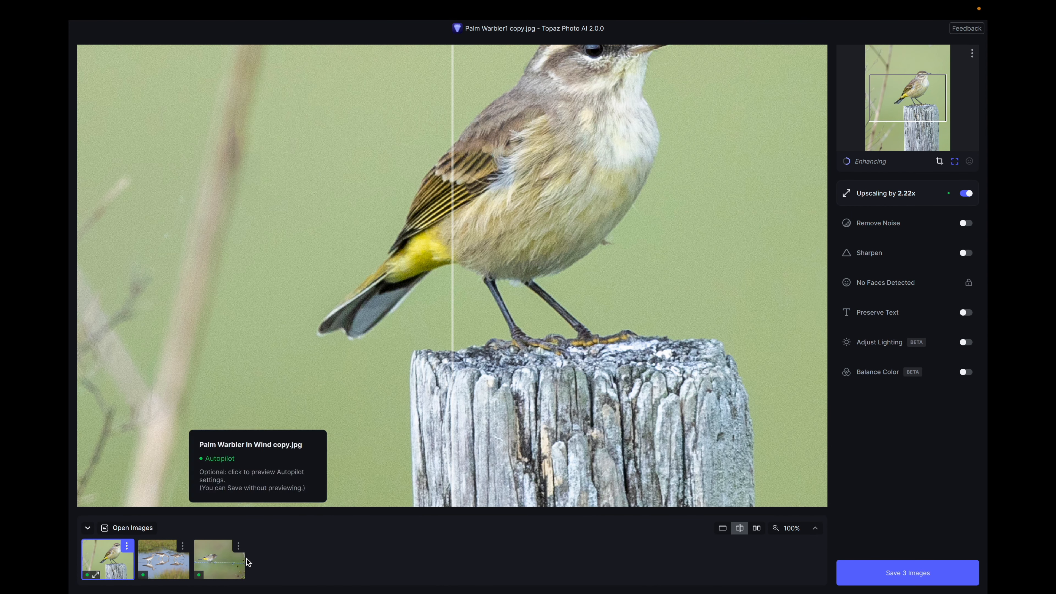
Compare the noise removal on Palm Warbler In Wind copy.jpg with the original, in split view and side by side at 200%.
left_click(225, 571)
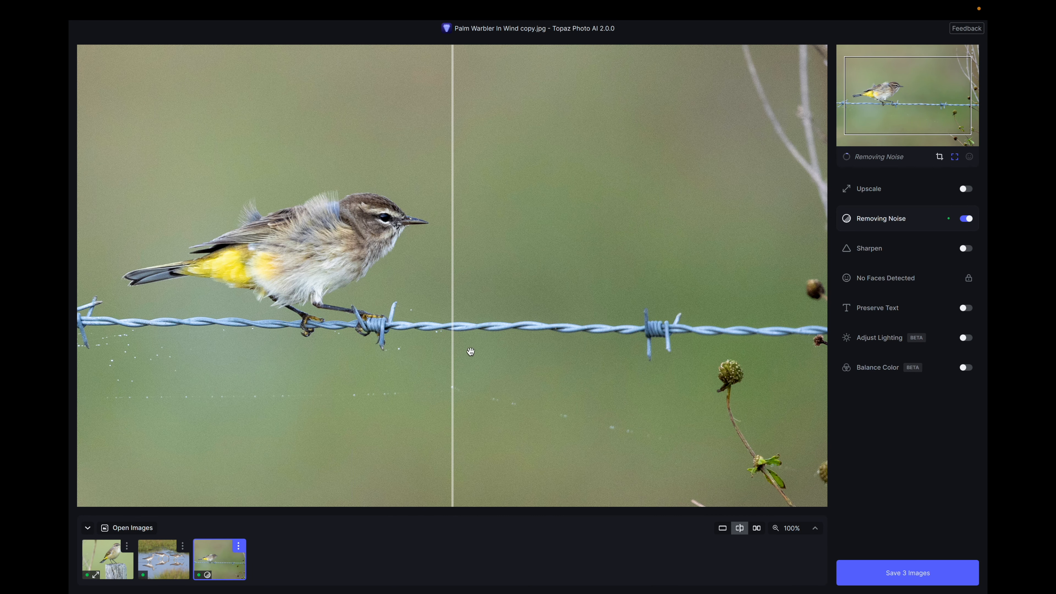
left_click_drag(452, 346, 297, 344)
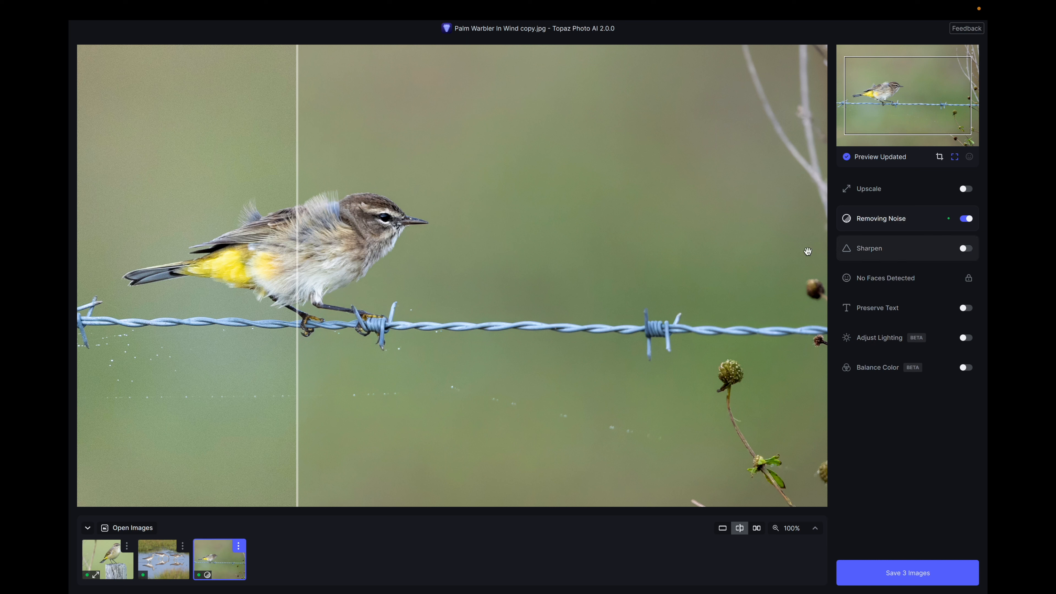
left_click_drag(297, 240, 328, 240)
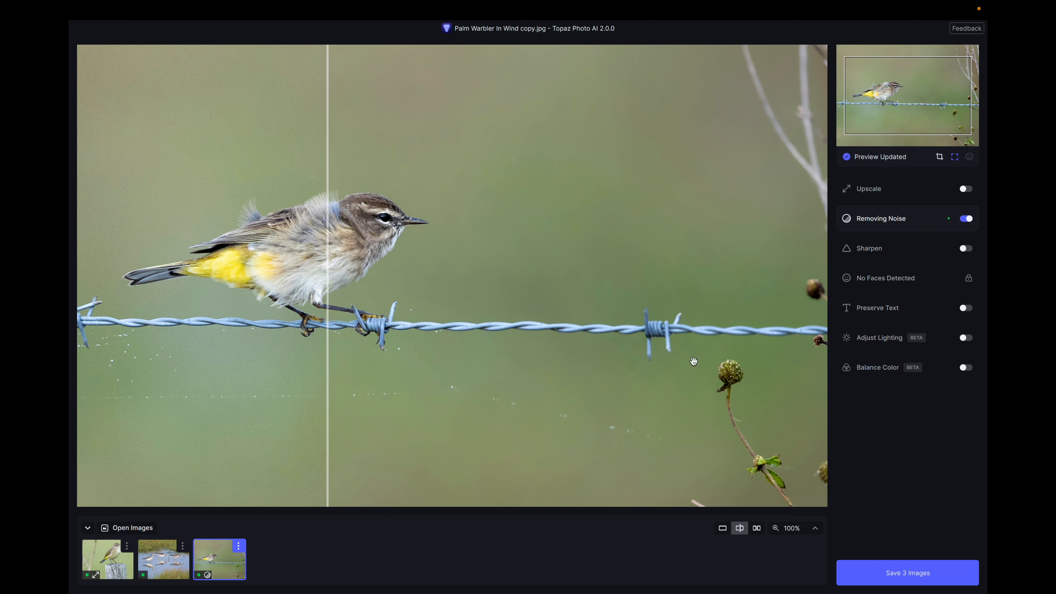
left_click(757, 528)
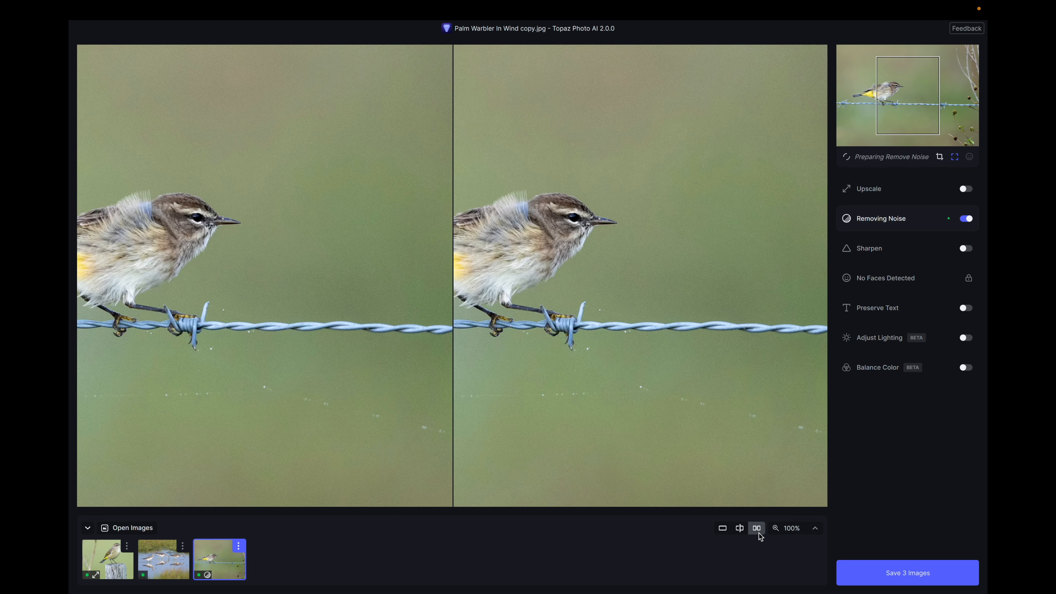
left_click(816, 529)
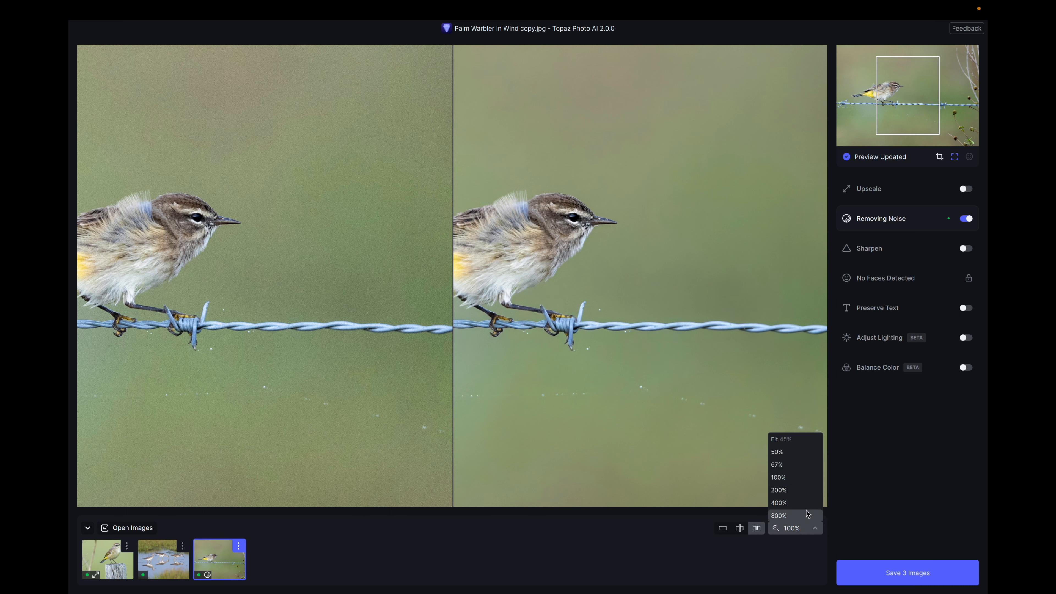
left_click(795, 495)
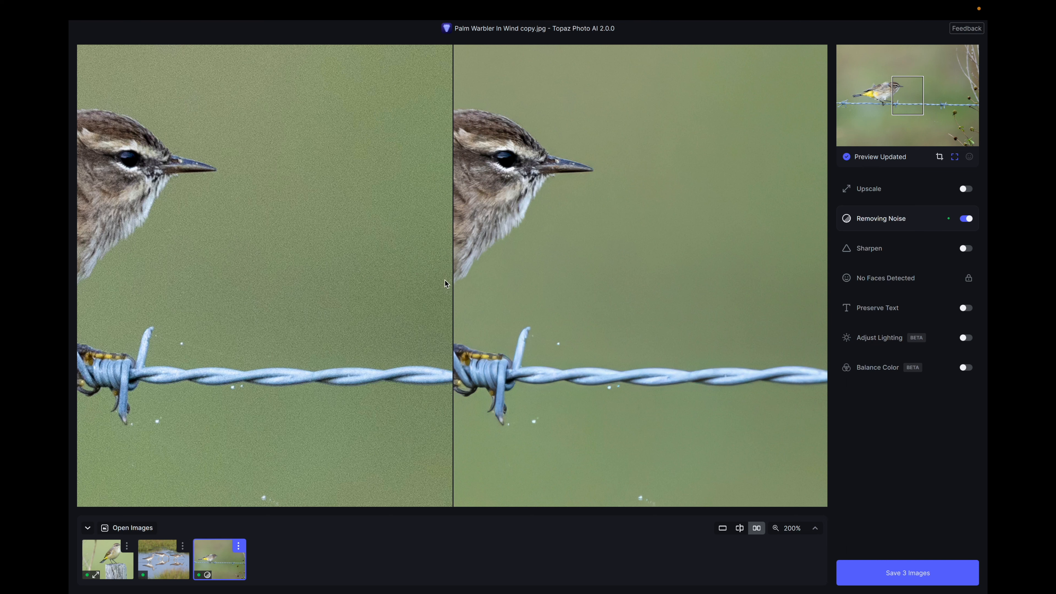
left_click_drag(524, 234, 716, 242)
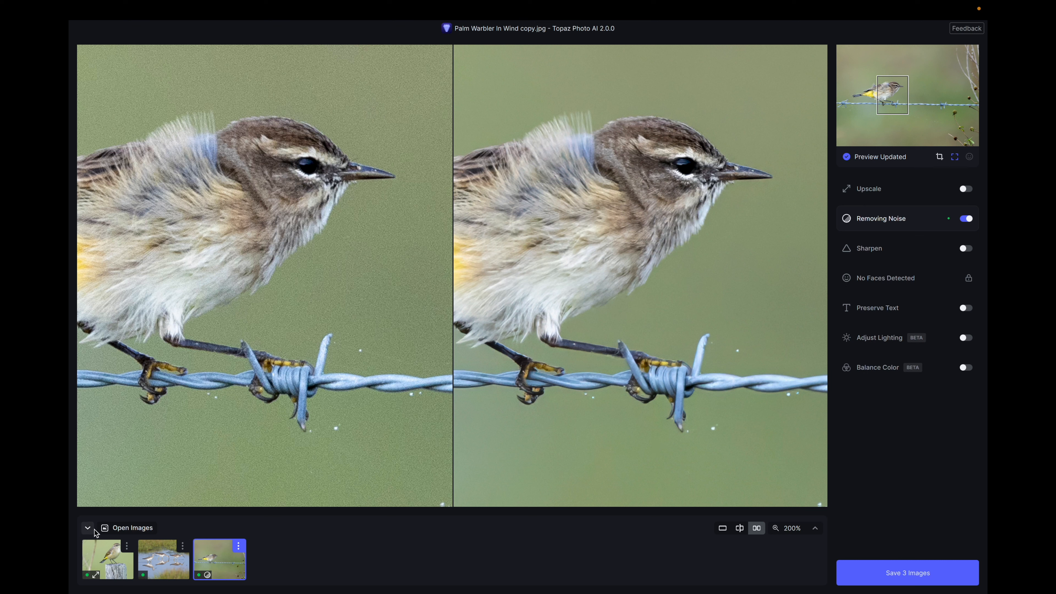
Apply the current settings of Palm Warbler In Wind copy.jpg to all open images, overwriting their existing settings.
mouse_move(110, 546)
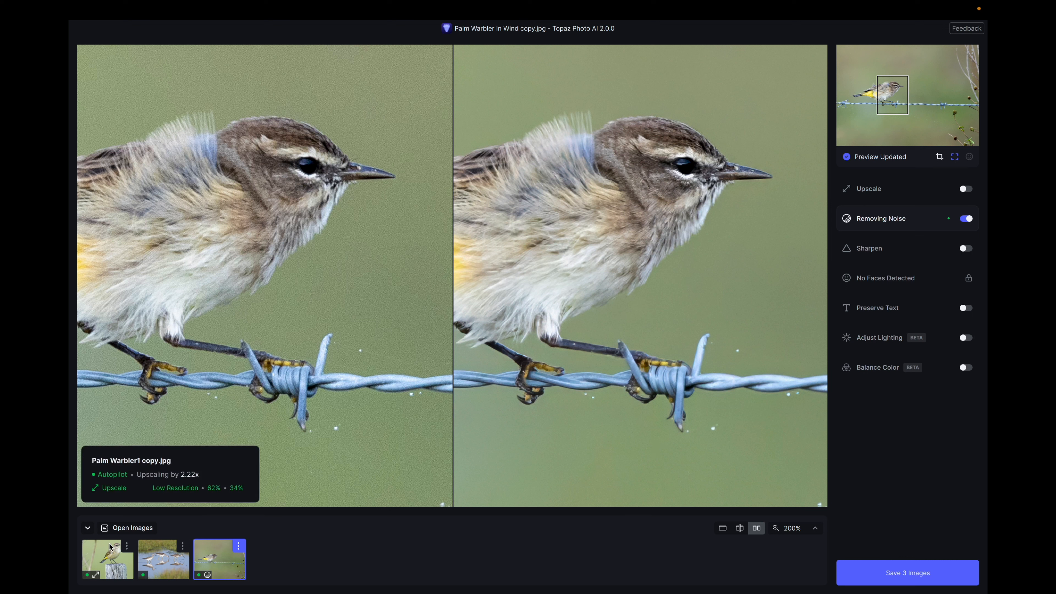
left_click(240, 548)
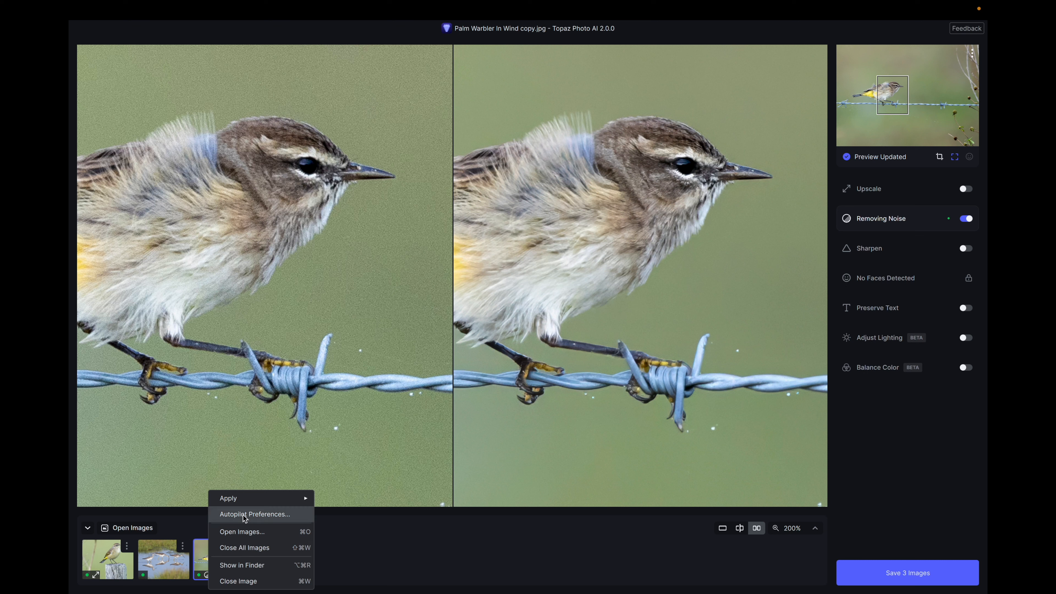
mouse_move(259, 500)
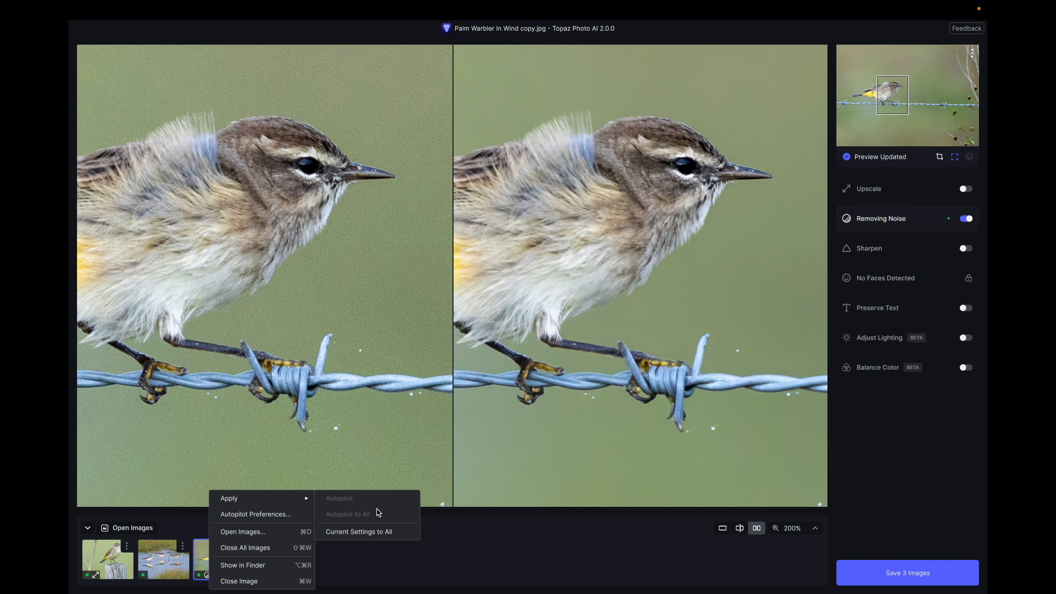
left_click(388, 534)
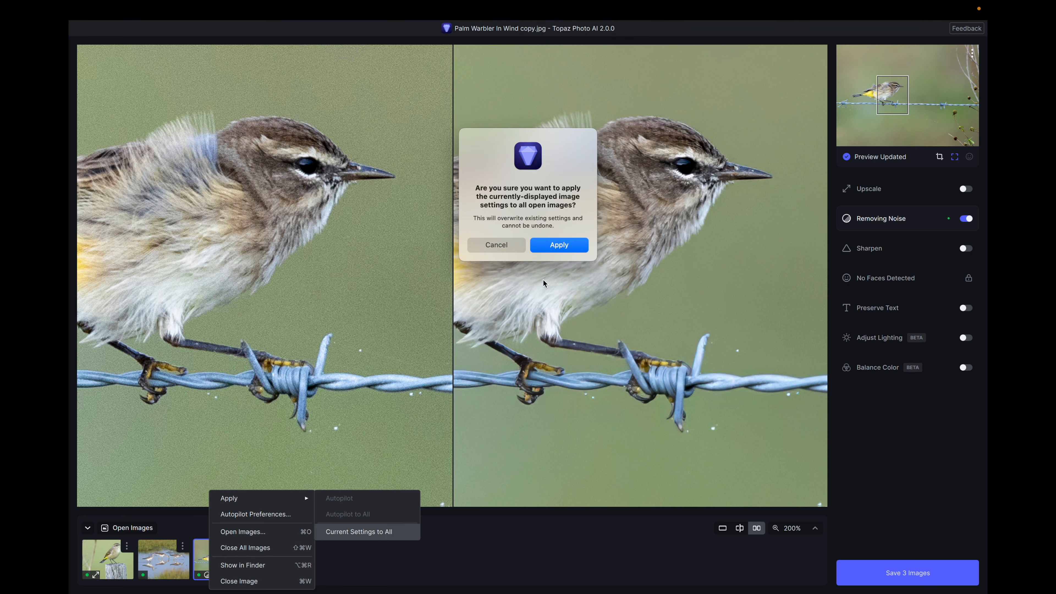
left_click(566, 251)
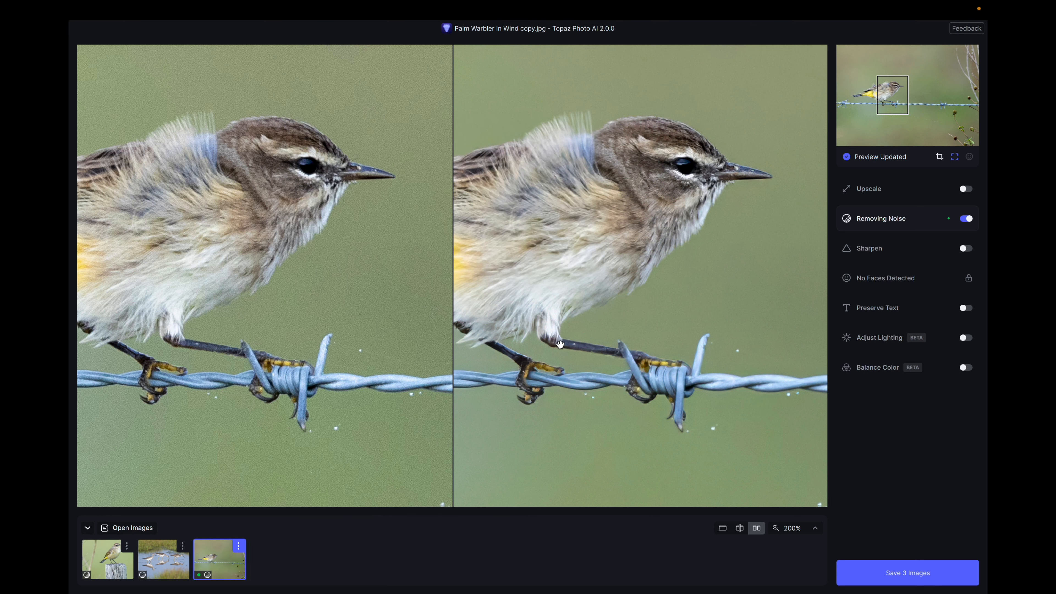
Preview the copied settings on Yellowlegs copy.jpg and Palm Warbler1 copy.jpg, comparing the perched warbler with its original side by side.
left_click(176, 566)
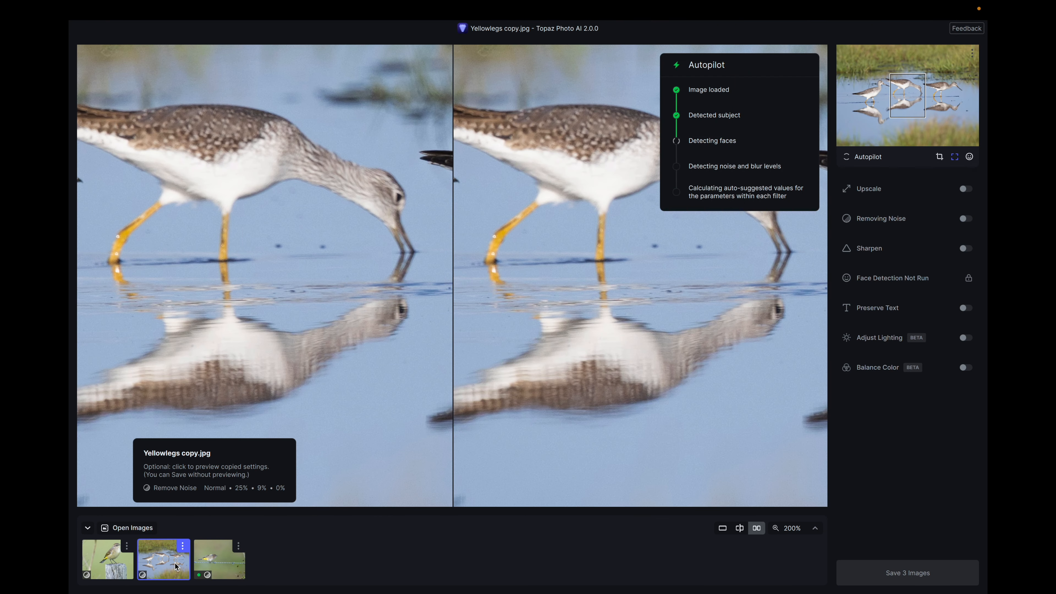
left_click(107, 559)
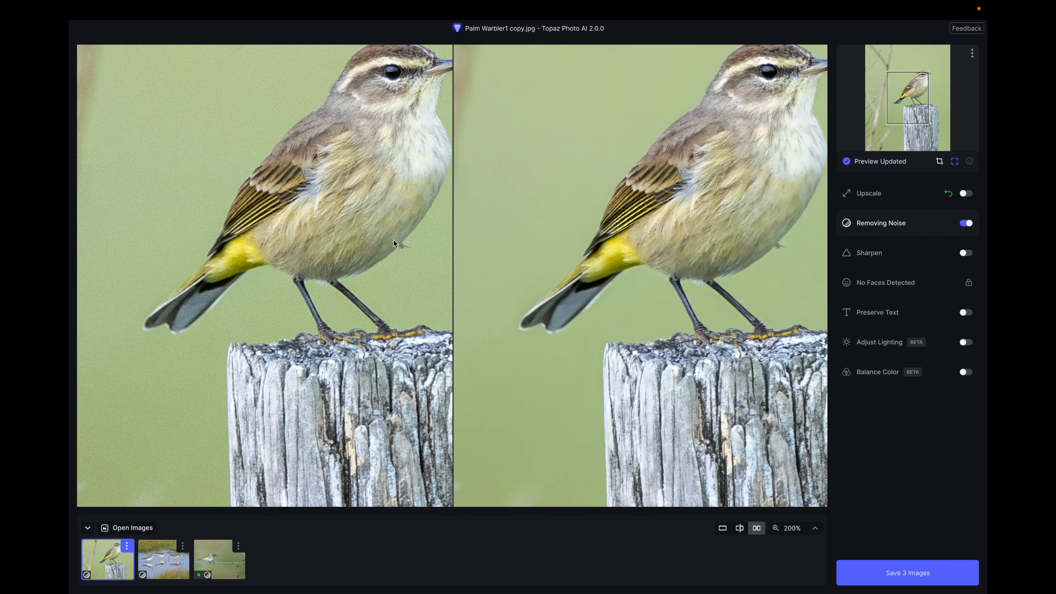
left_click_drag(384, 154, 392, 286)
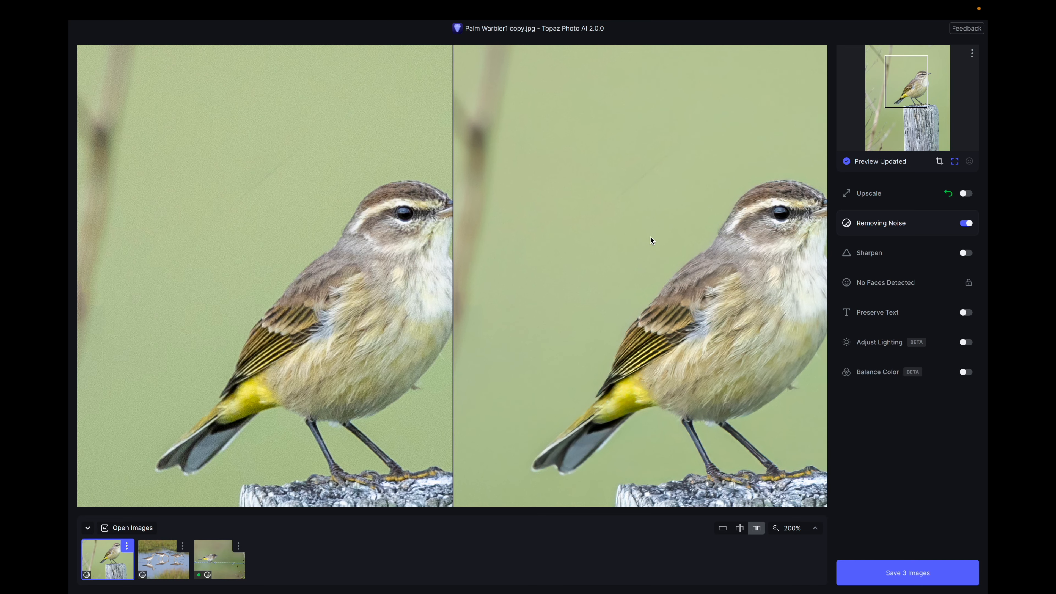
left_click_drag(650, 238, 636, 233)
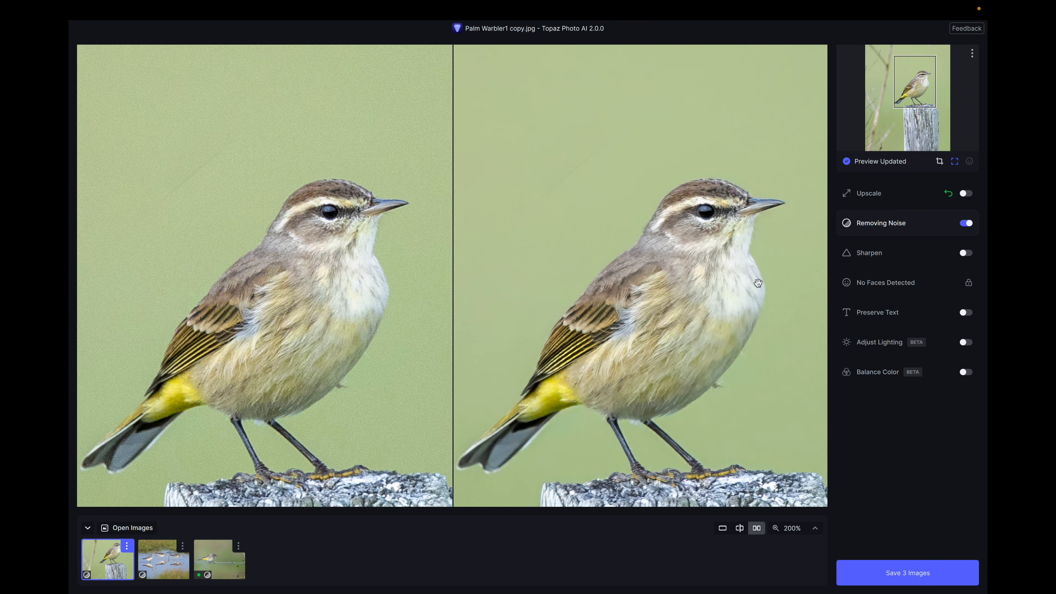